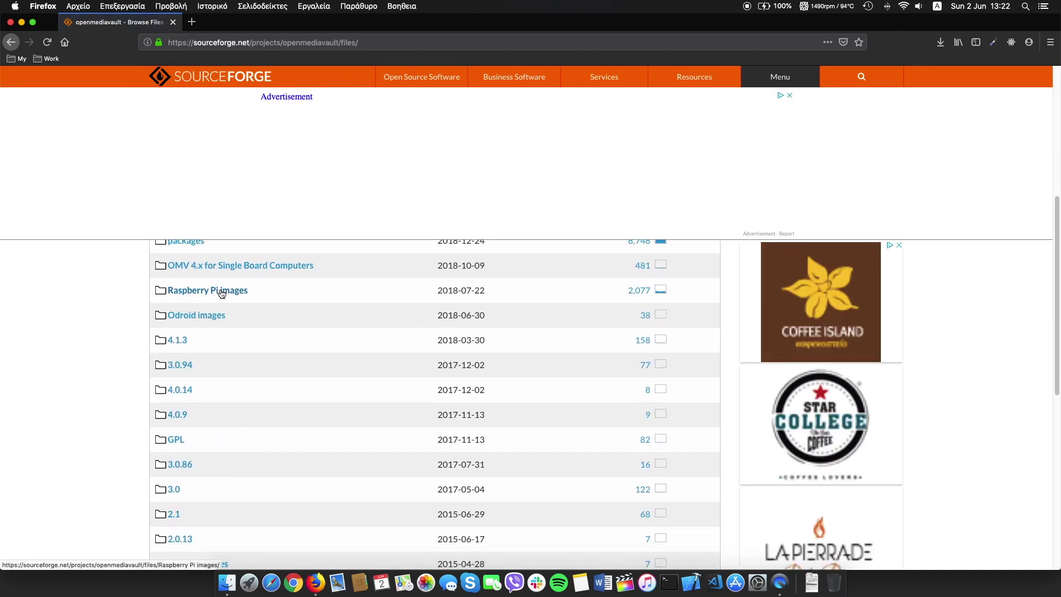
Download OMV_4_Raspberry_Pi_2_3_3Plus.img.xz from SourceForge's Raspberry Pi images folder.
{"action": "left_click", "coordinate": [221, 291]}
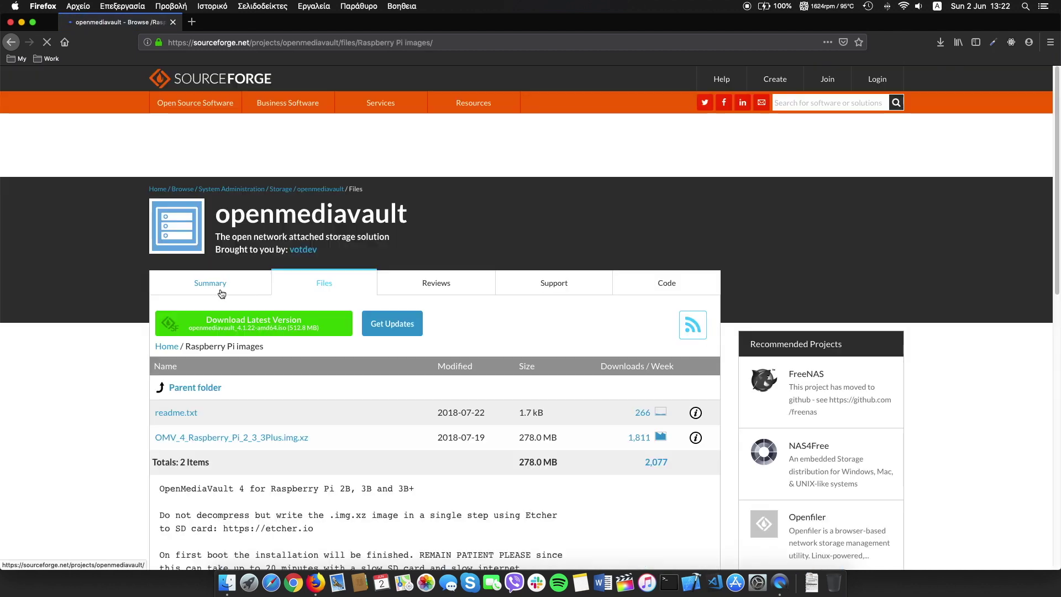
{"action": "scroll", "coordinate": [237, 300], "scroll_direction": "down", "scroll_amount": 3}
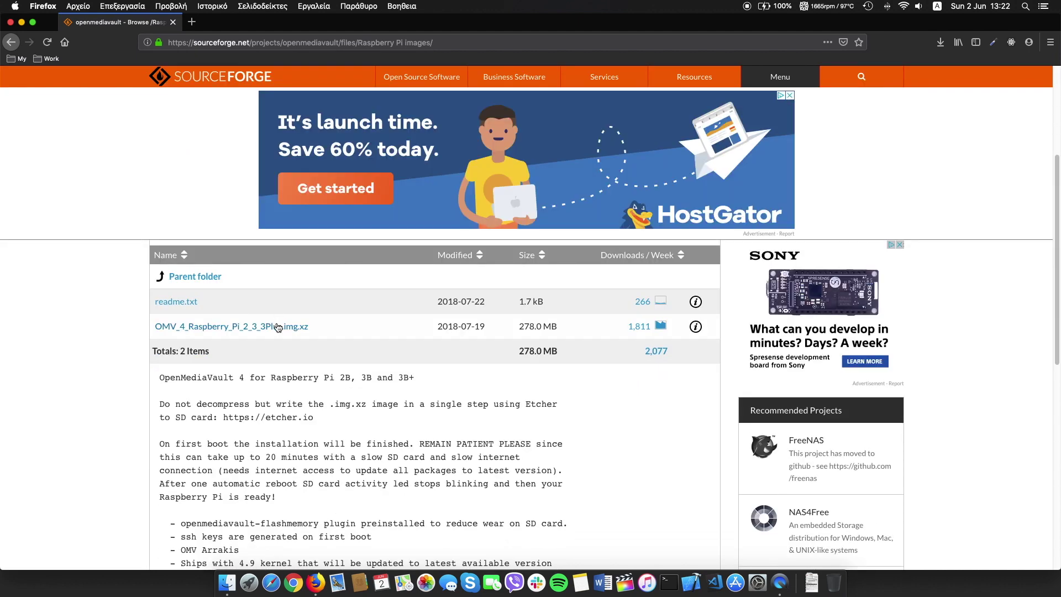
{"action": "left_click", "coordinate": [275, 328]}
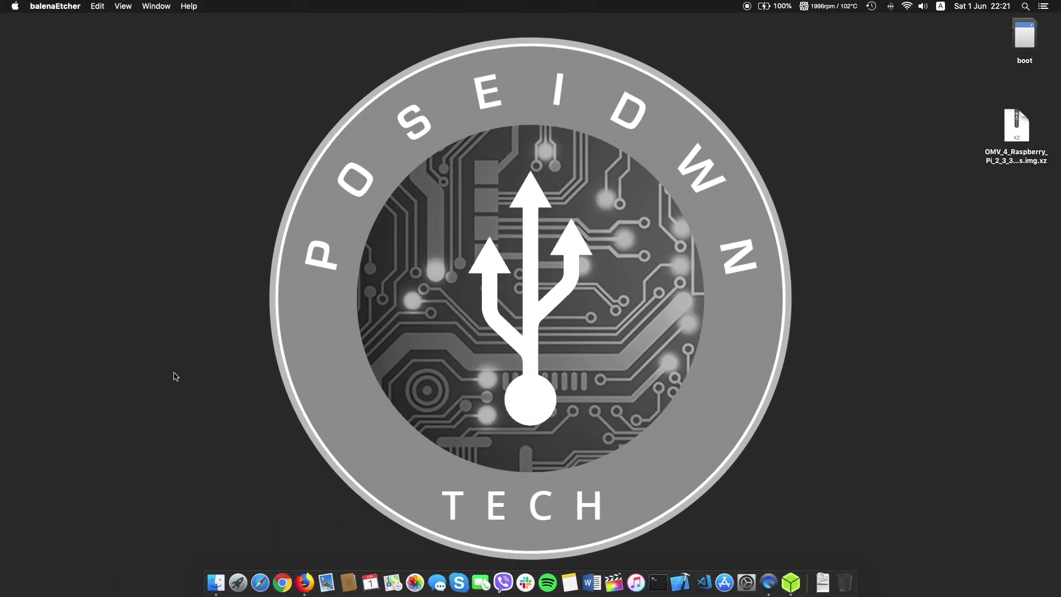
Flash the OMV Raspberry Pi image onto the APPLE SD card in balenaEtcher.
{"action": "left_click", "coordinate": [383, 308]}
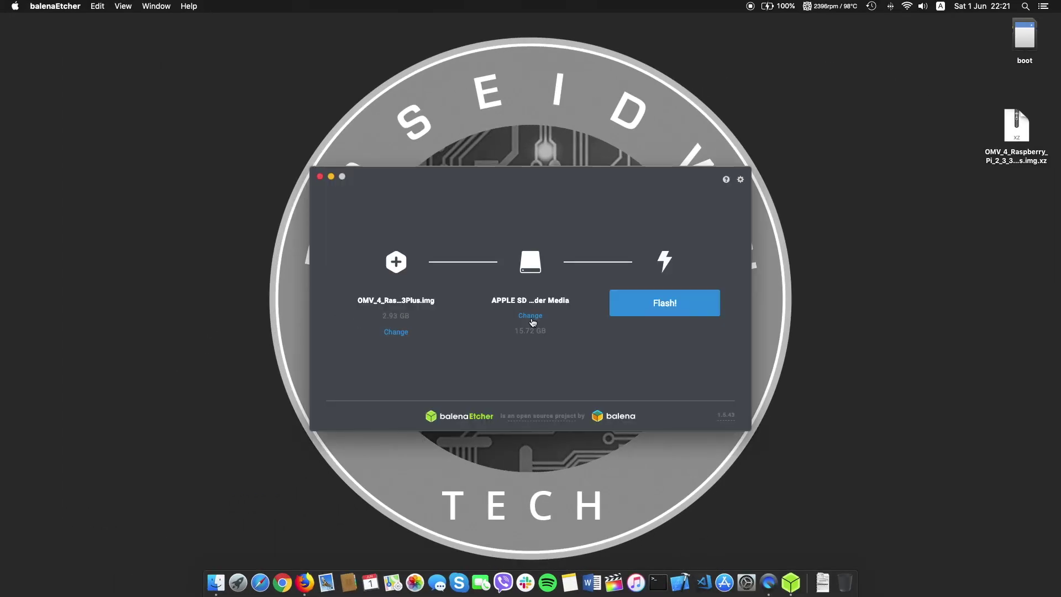
{"action": "left_click", "coordinate": [530, 315]}
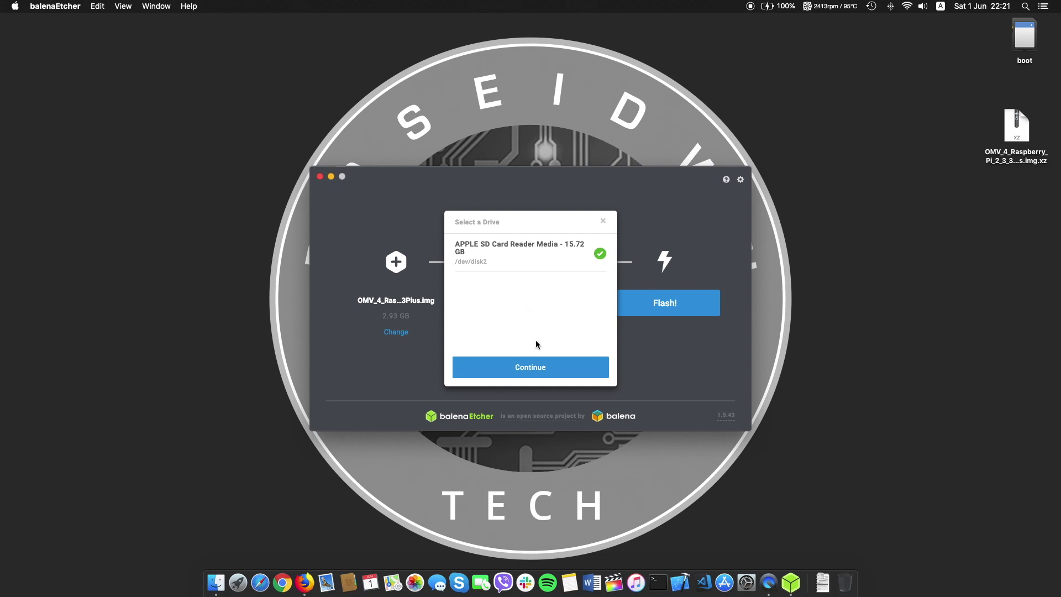
{"action": "left_click", "coordinate": [534, 367]}
{"action": "left_click", "coordinate": [677, 308]}
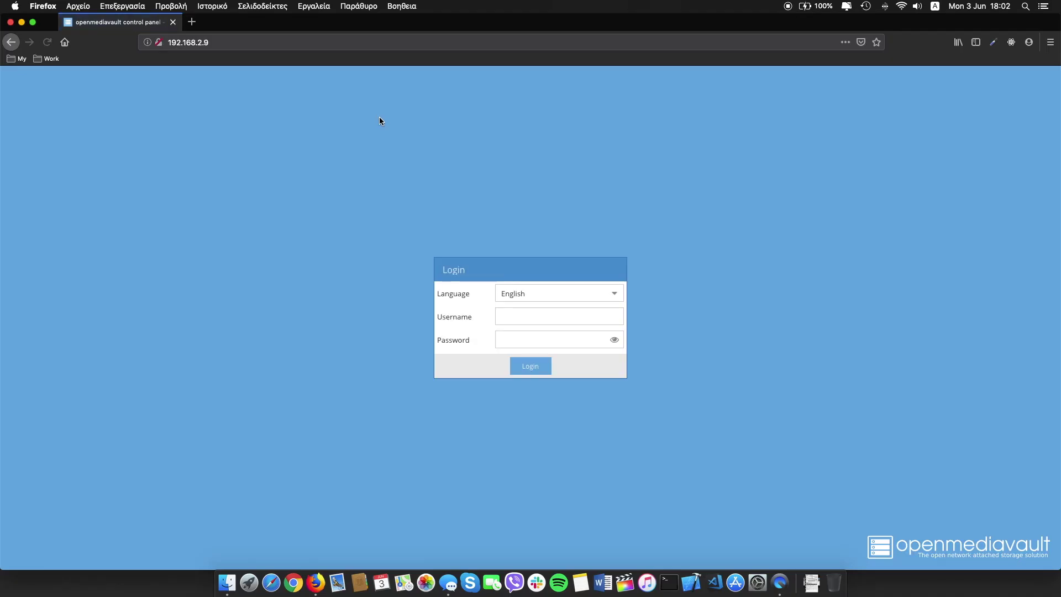
Enter 'admin' as the username on the openmediavault login page.
{"action": "left_click", "coordinate": [542, 323]}
{"action": "type", "text": "admin"}
{"action": "key", "text": "Tab"}
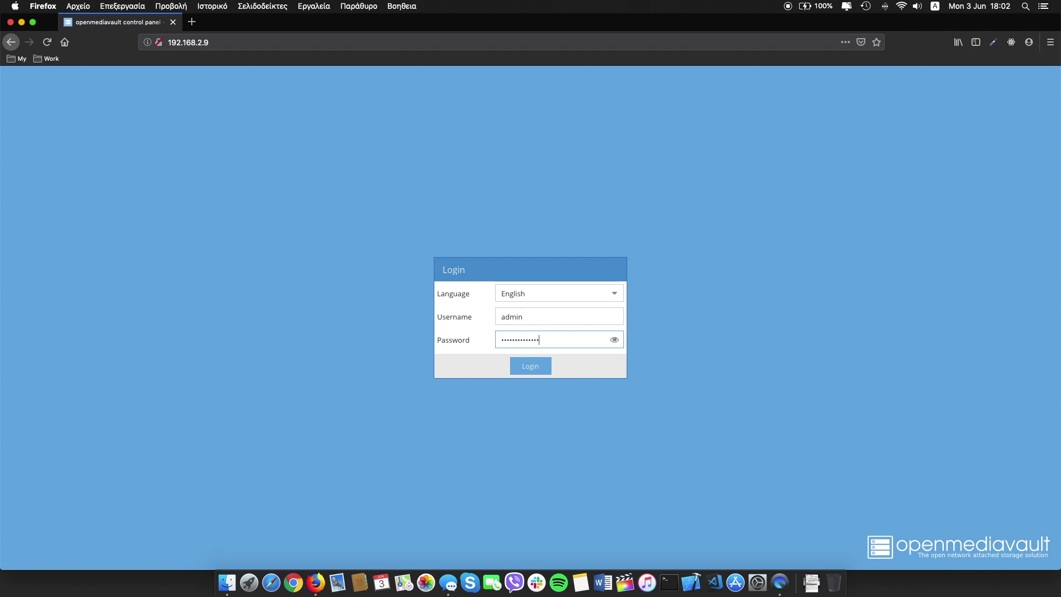
Log in and view System > General Settings: port 80, 5-minute auto logout.
{"action": "key", "text": "Return"}
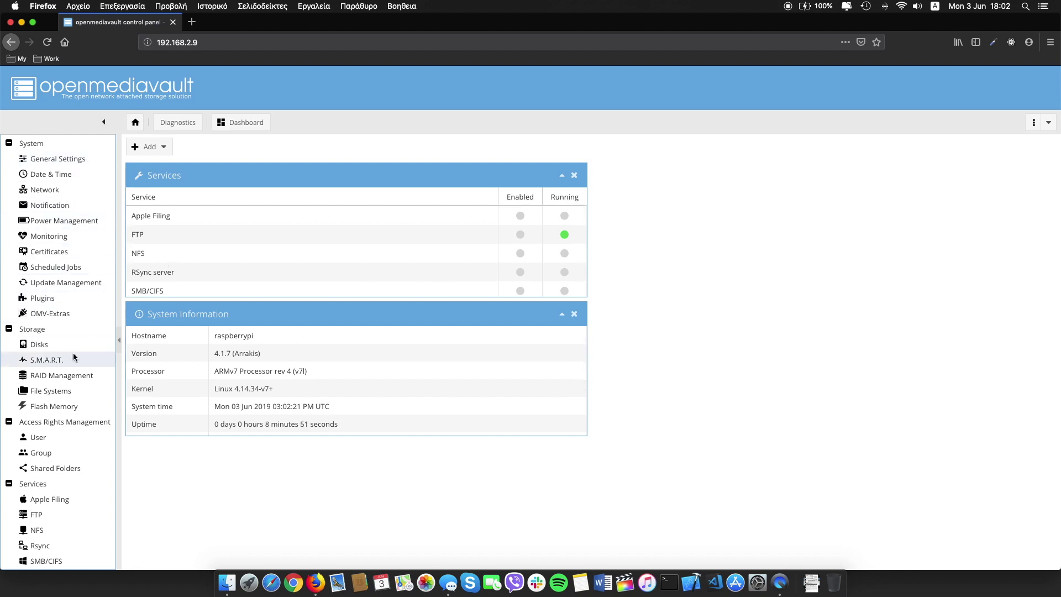
{"action": "scroll", "coordinate": [71, 357], "scroll_direction": "down", "scroll_amount": 5}
{"action": "scroll", "coordinate": [71, 357], "scroll_direction": "up", "scroll_amount": 5}
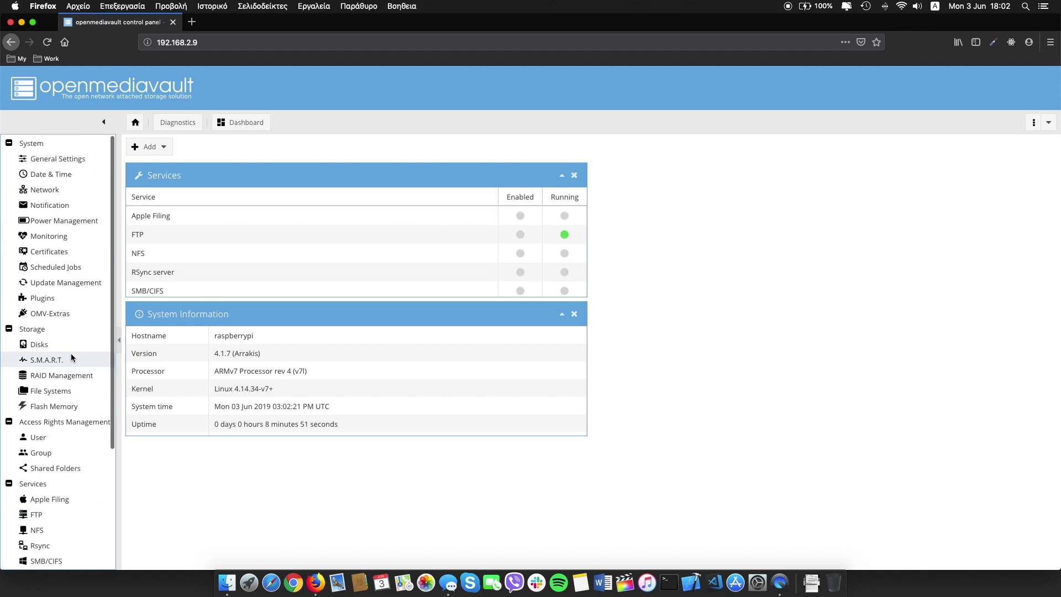
{"action": "left_click", "coordinate": [63, 159]}
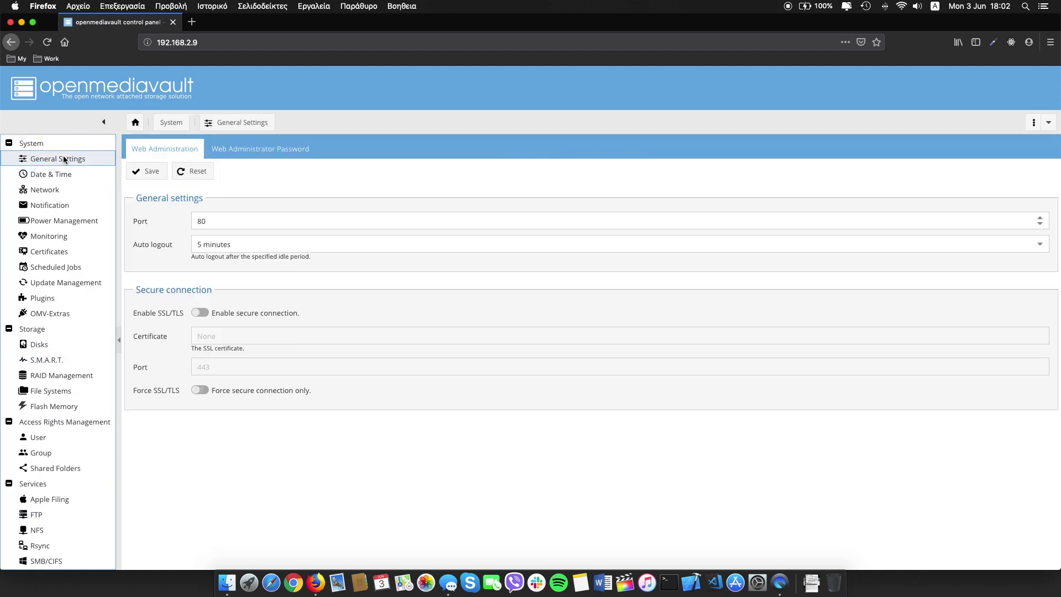
Review the web administrator password, Date & Time, Network and Notification settings.
{"action": "left_click", "coordinate": [234, 221]}
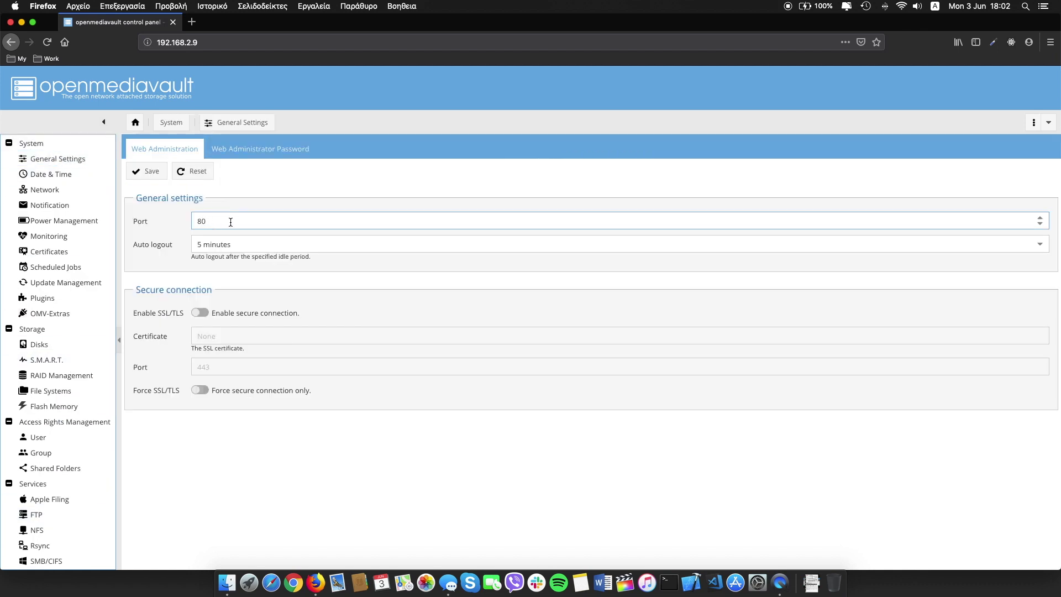
{"action": "left_click", "coordinate": [260, 148]}
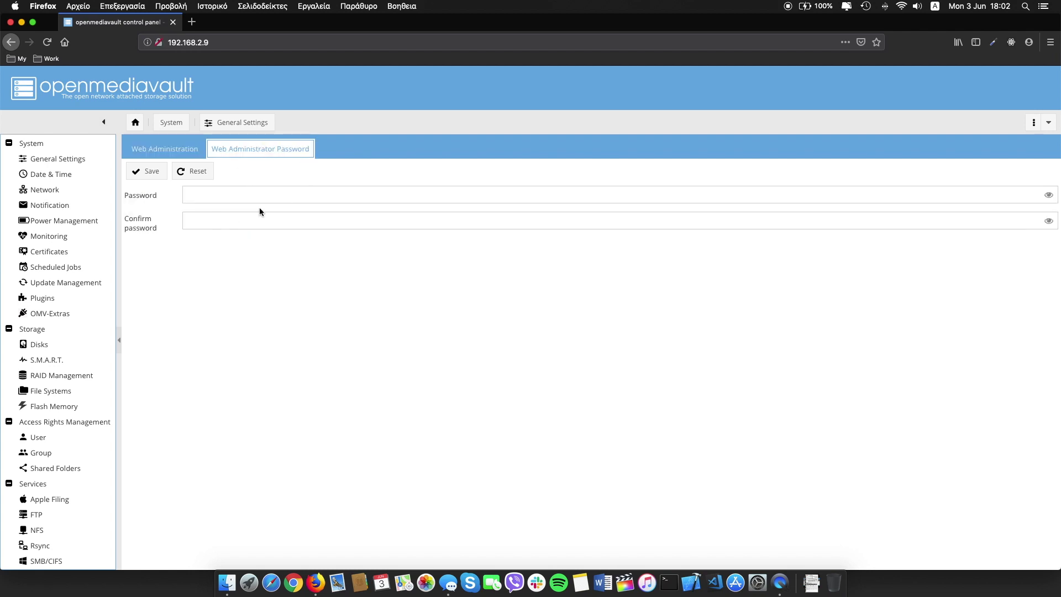
{"action": "left_click", "coordinate": [50, 175]}
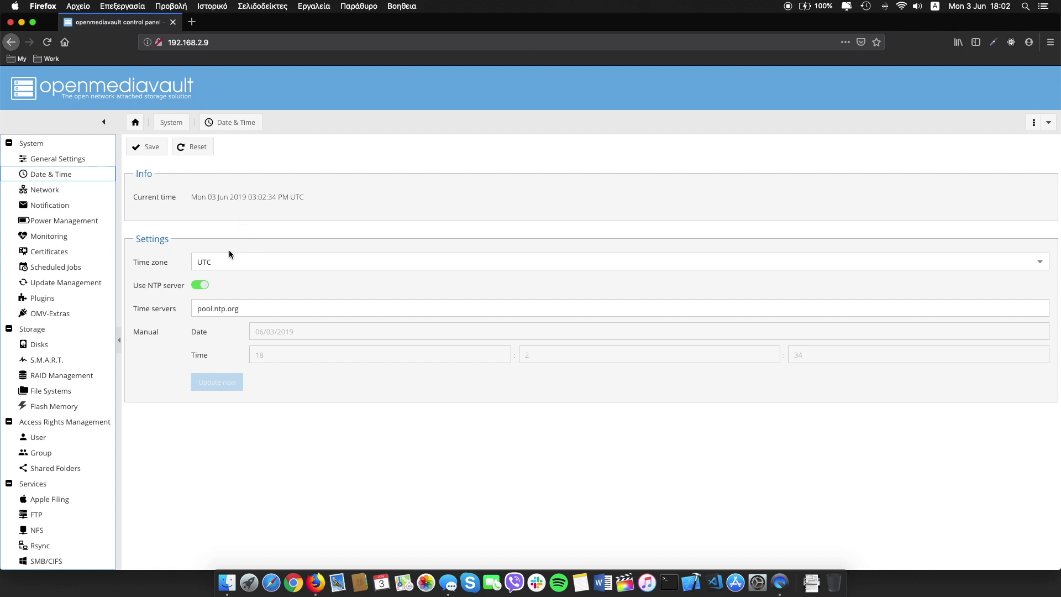
{"action": "left_click", "coordinate": [45, 190]}
{"action": "left_click", "coordinate": [52, 206]}
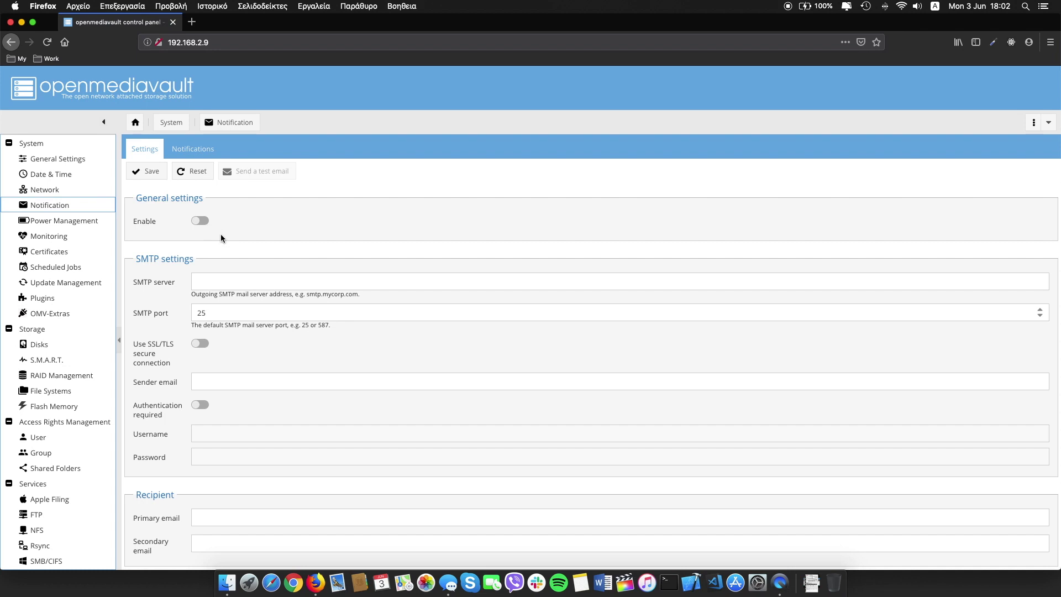
{"action": "left_click", "coordinate": [194, 149]}
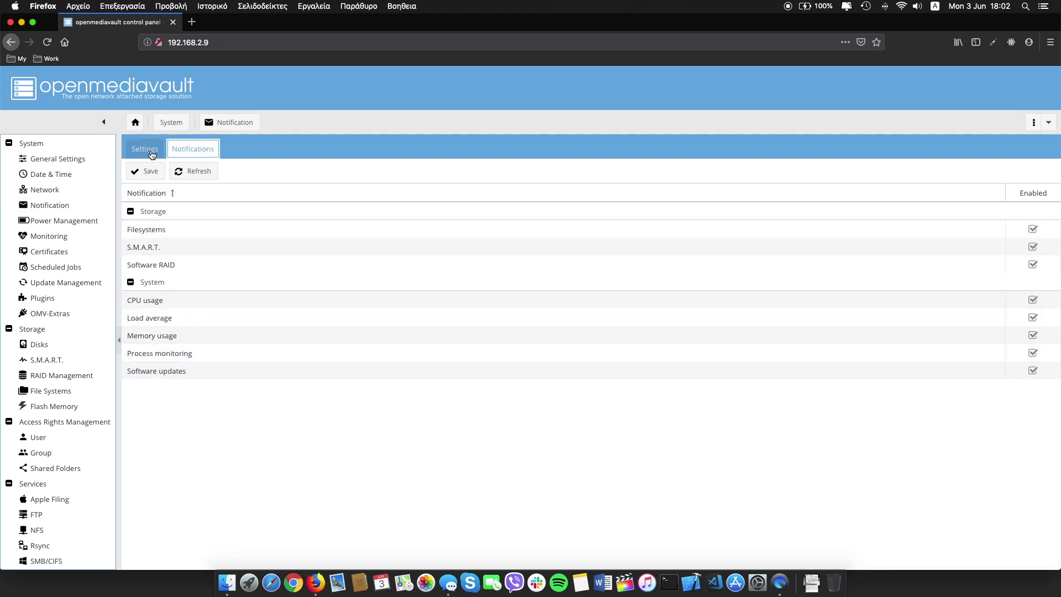
{"action": "left_click", "coordinate": [152, 155]}
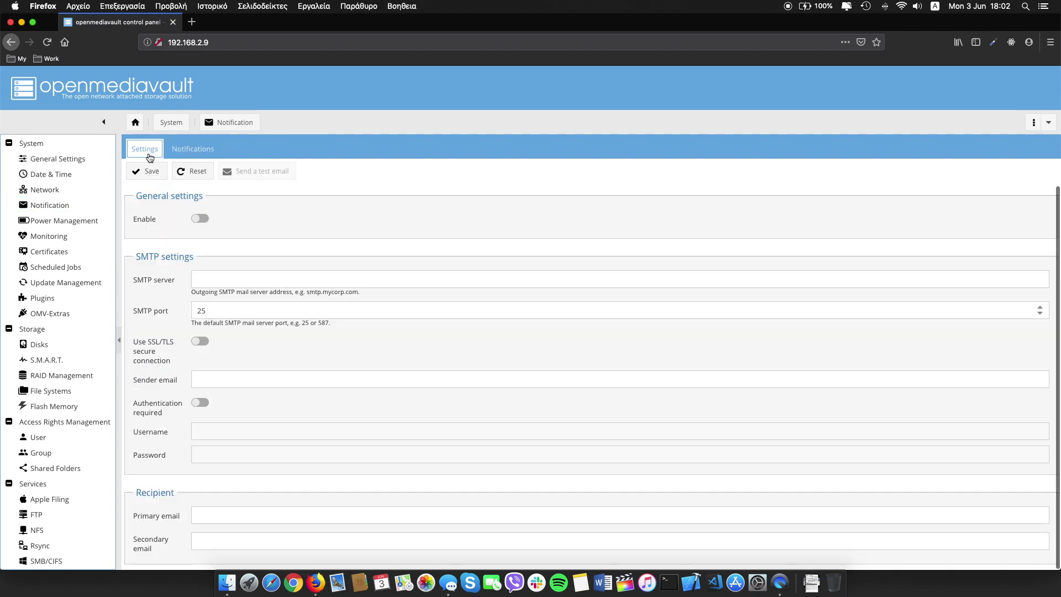
Browse the Plugins list, then bring up Disks showing /dev/mmcblk0 and /dev/sda.
{"action": "left_click", "coordinate": [49, 301]}
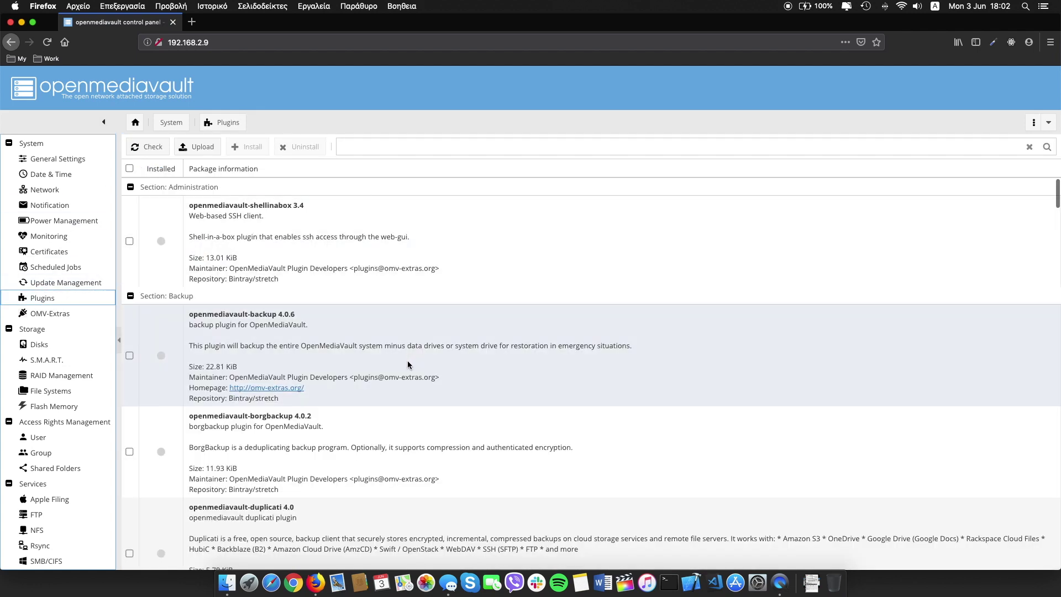
{"action": "scroll", "coordinate": [403, 360], "scroll_direction": "down", "scroll_amount": 5}
{"action": "scroll", "coordinate": [402, 362], "scroll_direction": "up", "scroll_amount": 5}
{"action": "left_click", "coordinate": [36, 345]}
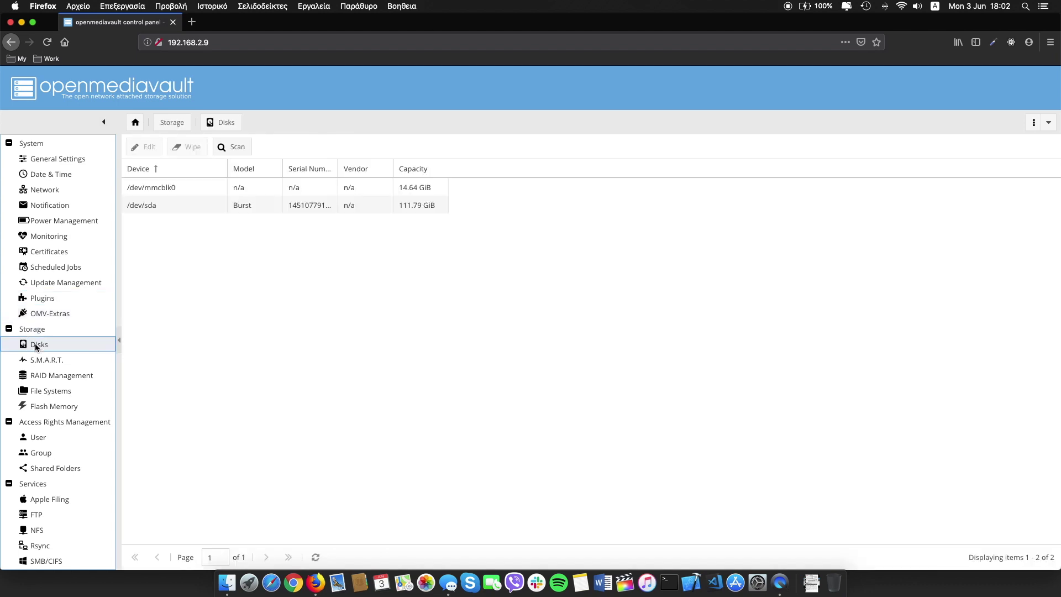
Check the disks, then view File Systems with the 62.01 MiB vfat and 7.15 GiB ext4 volumes.
{"action": "scroll", "coordinate": [35, 344], "scroll_direction": "down", "scroll_amount": 2}
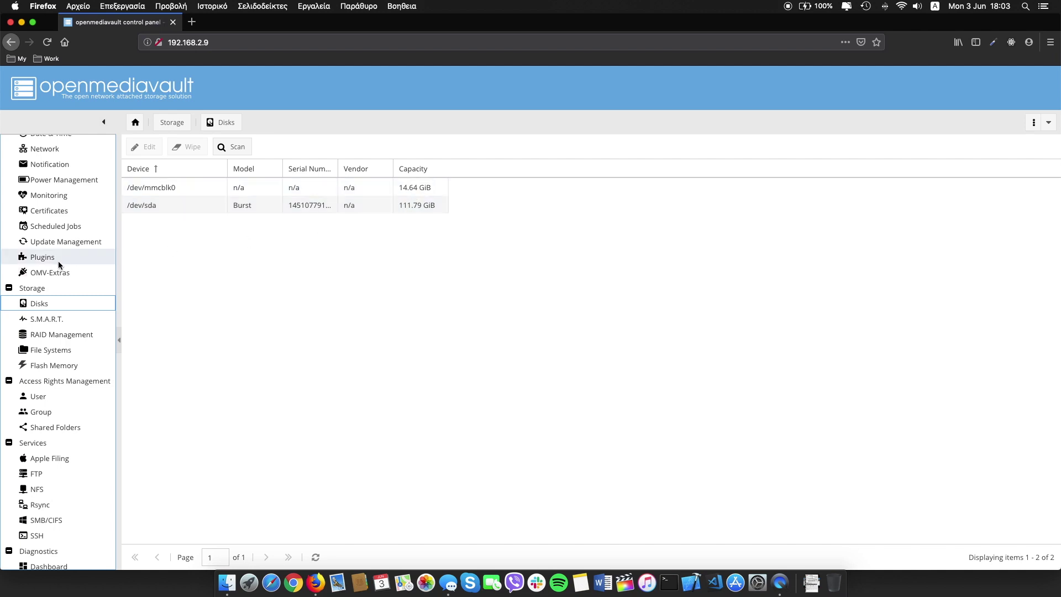
{"action": "left_click", "coordinate": [57, 352]}
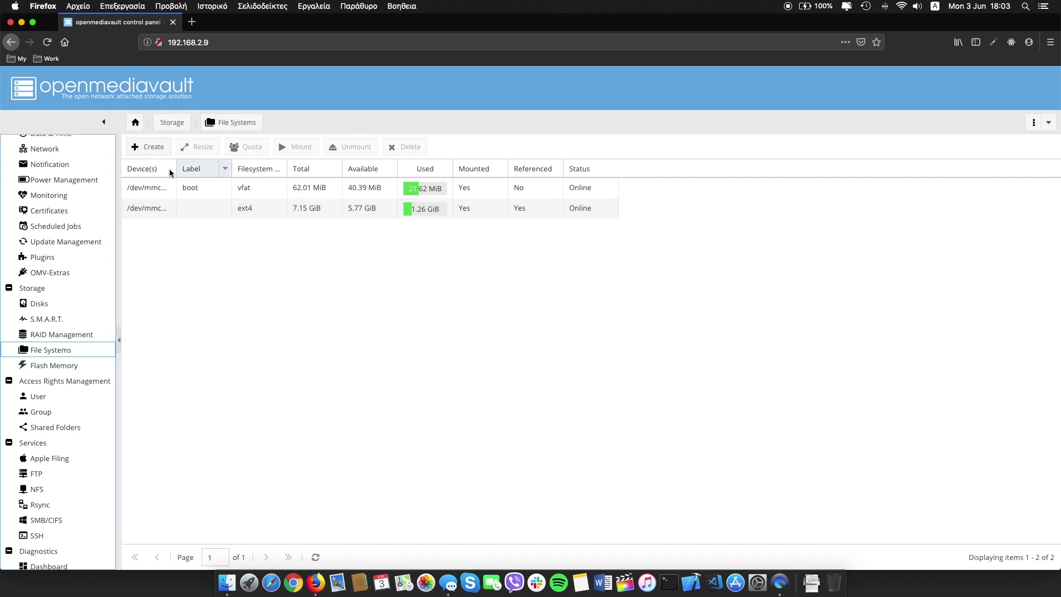
Create an EXT4 file system on the Burst /dev/sda disk.
{"action": "left_click", "coordinate": [154, 149]}
{"action": "left_click", "coordinate": [657, 286]}
{"action": "left_click", "coordinate": [536, 303]}
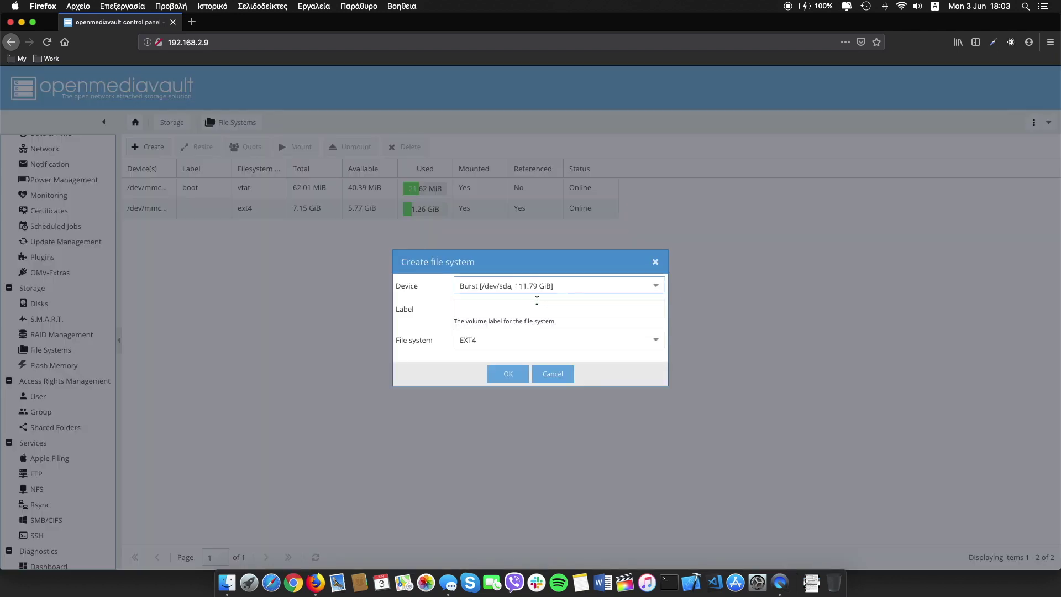
{"action": "left_click", "coordinate": [506, 375]}
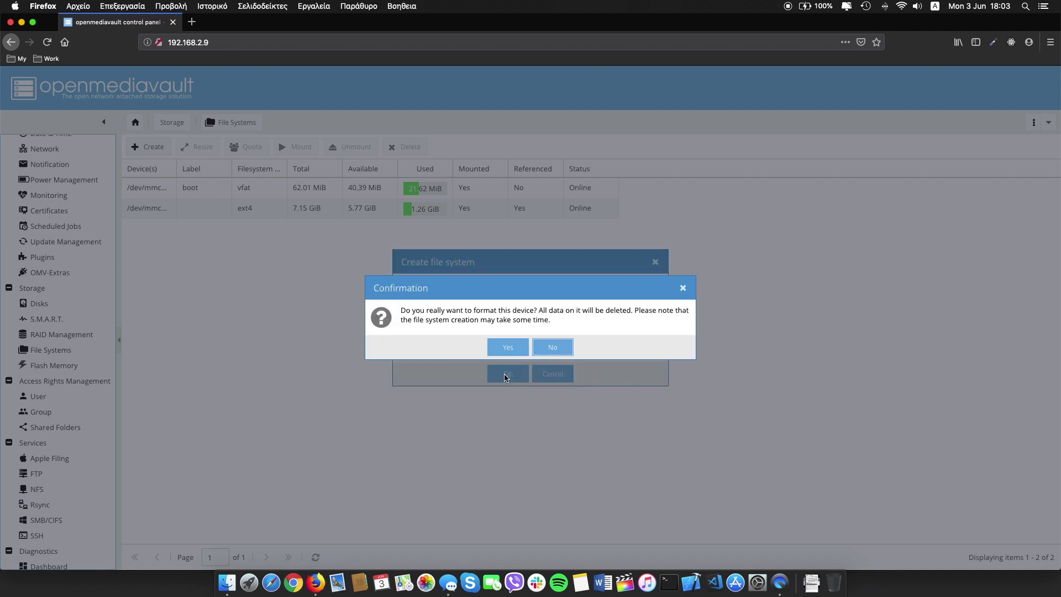
{"action": "left_click", "coordinate": [507, 348]}
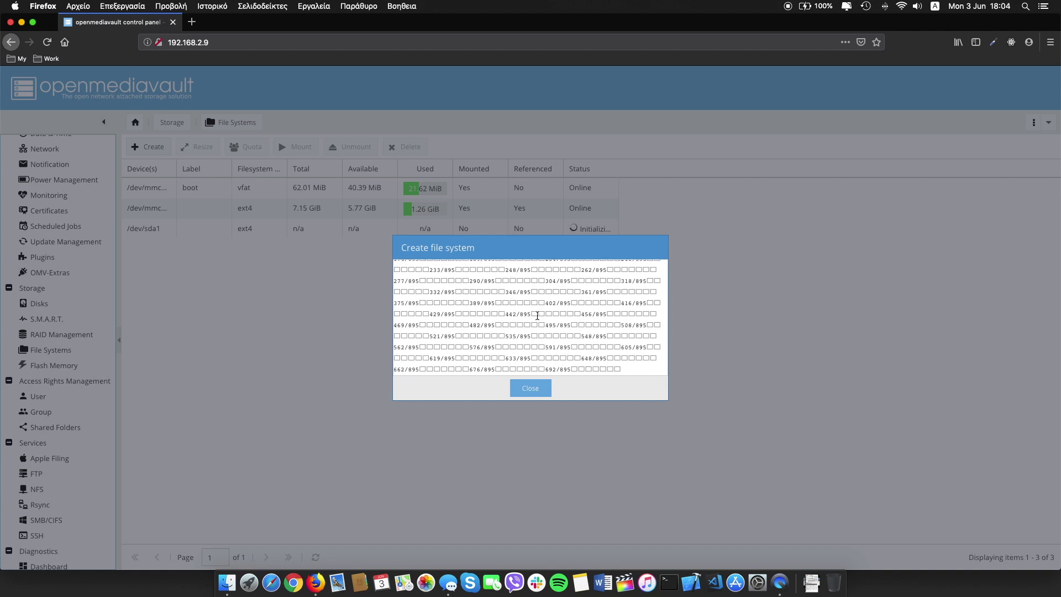
{"action": "left_click", "coordinate": [530, 388]}
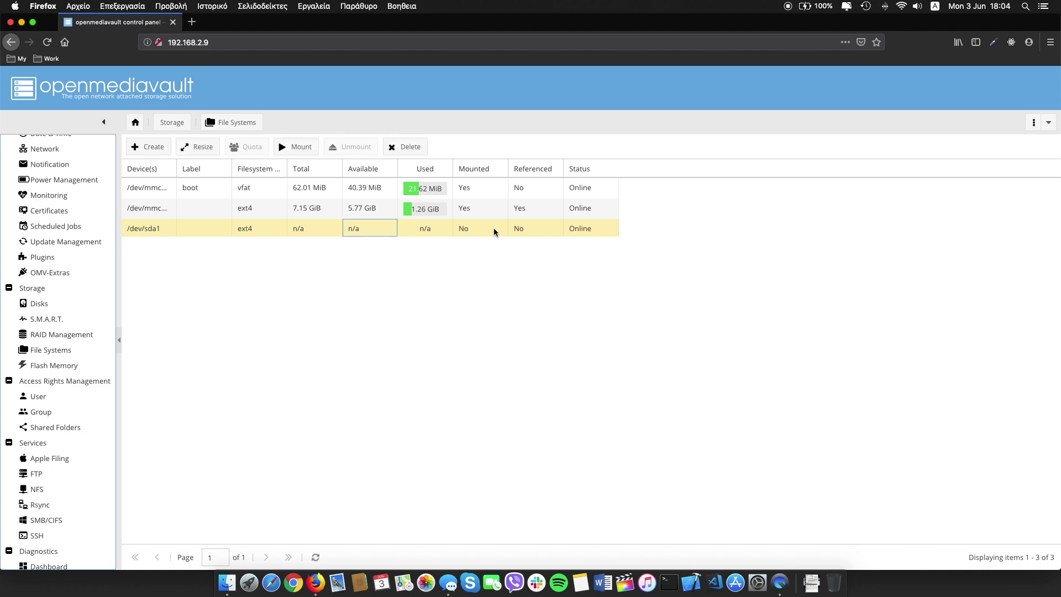
Mount /dev/sda1 and apply the configuration changes.
{"action": "left_click", "coordinate": [301, 147]}
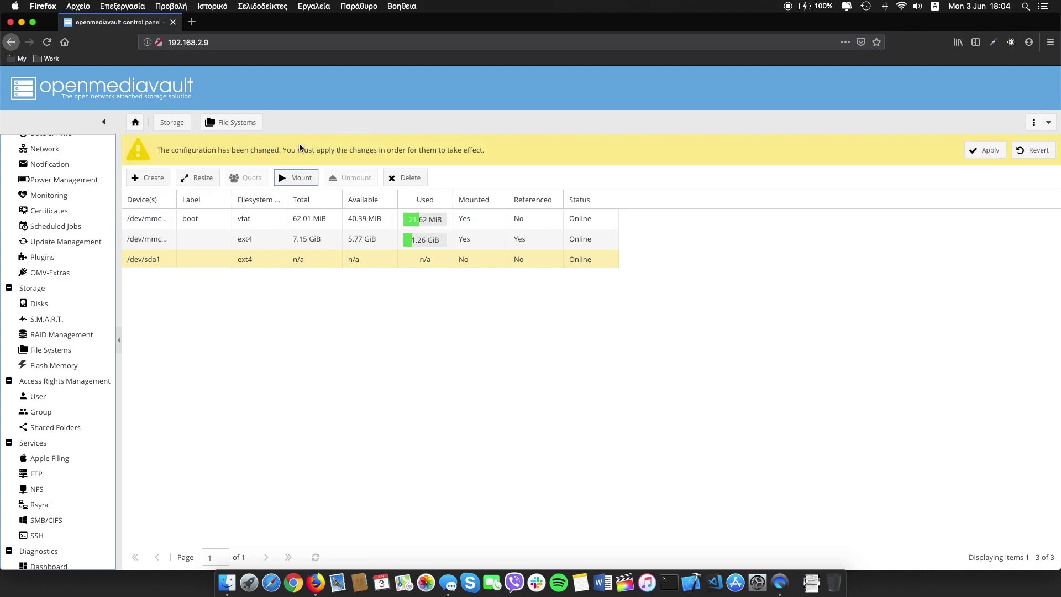
{"action": "left_click", "coordinate": [983, 150]}
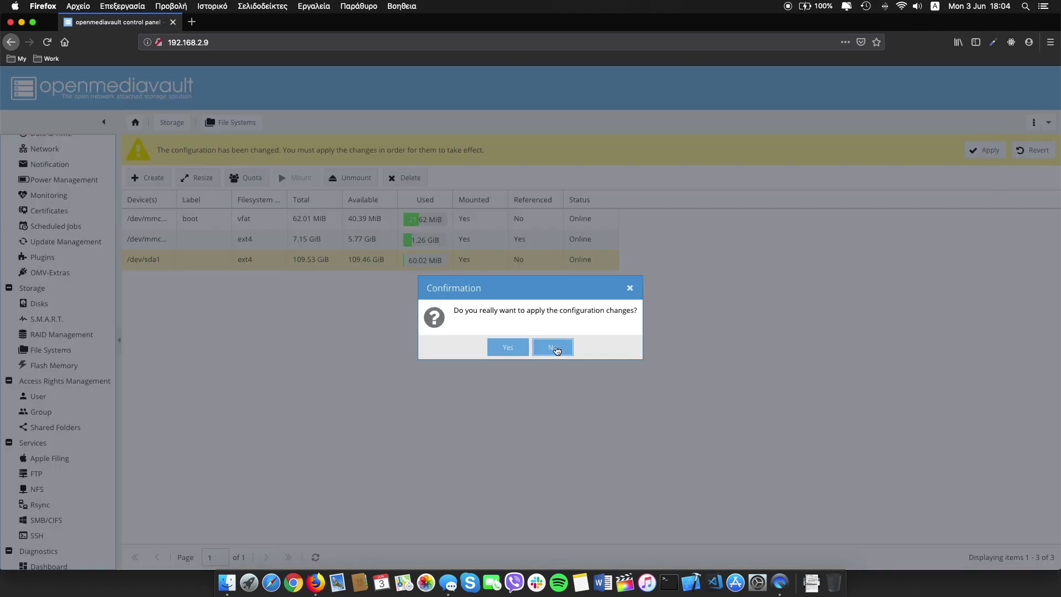
{"action": "left_click", "coordinate": [504, 347]}
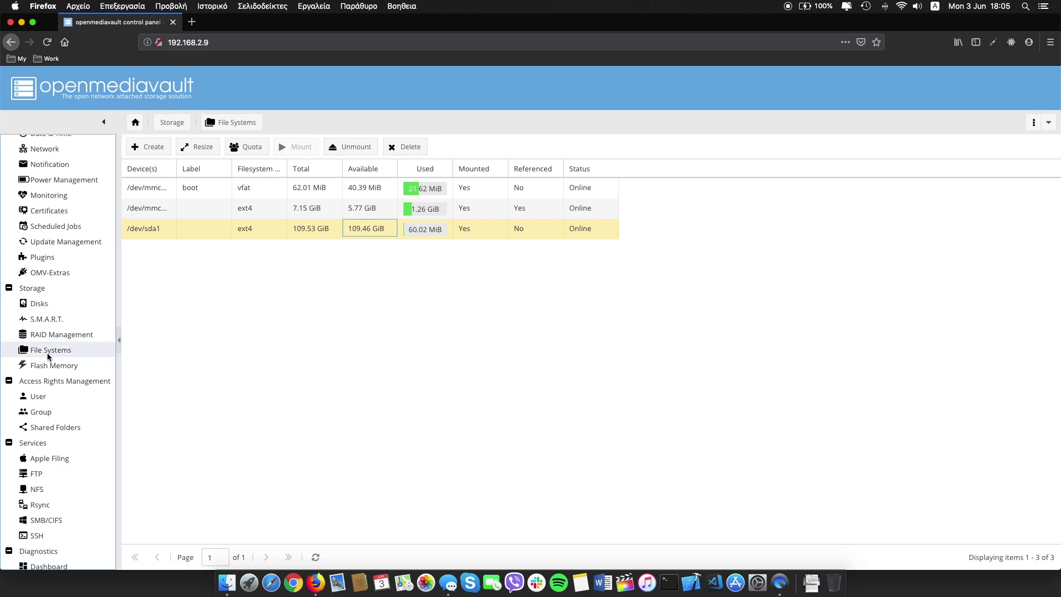
Create the user account usertm with its password.
{"action": "scroll", "coordinate": [47, 354], "scroll_direction": "down", "scroll_amount": 3}
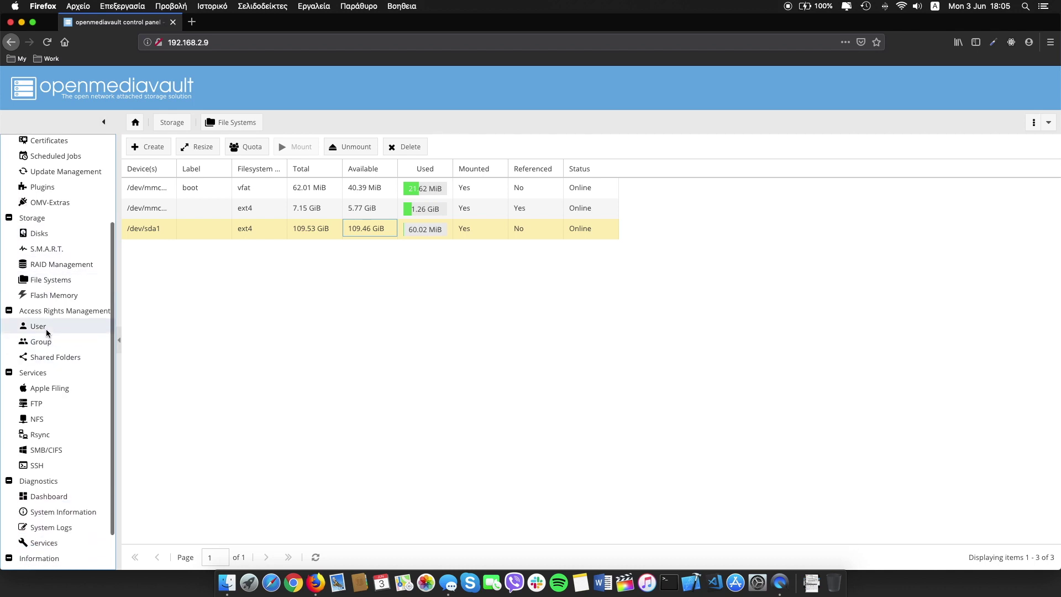
{"action": "left_click", "coordinate": [47, 328]}
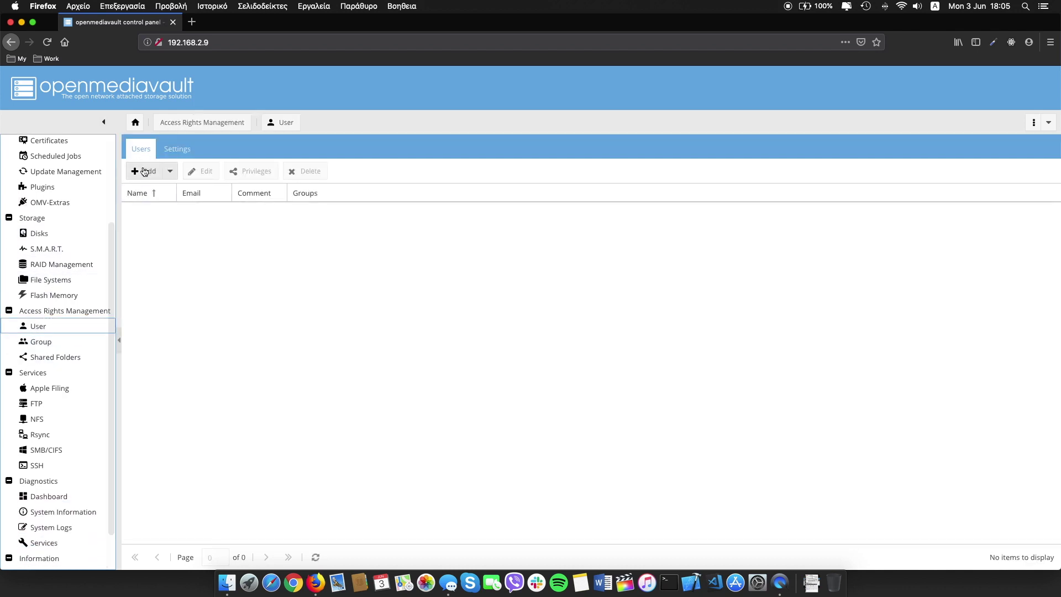
{"action": "left_click", "coordinate": [143, 175]}
{"action": "left_click", "coordinate": [149, 190]}
{"action": "type", "text": "usertm"}
{"action": "left_click", "coordinate": [502, 325]}
{"action": "type", "text": "1234"}
{"action": "left_click", "coordinate": [501, 349]}
{"action": "type", "text": "1234"}
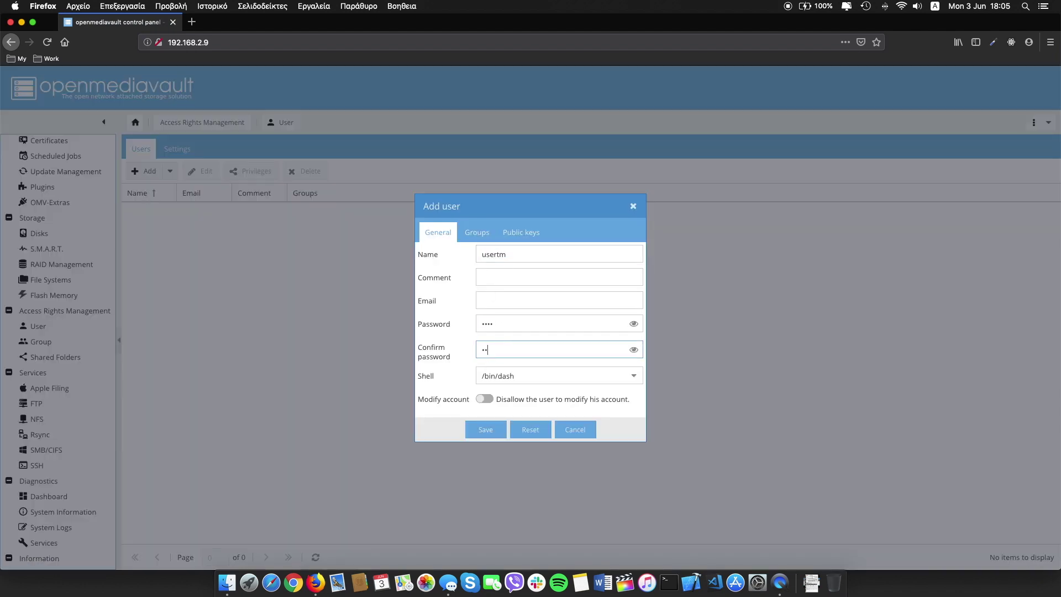
{"action": "left_click", "coordinate": [491, 429]}
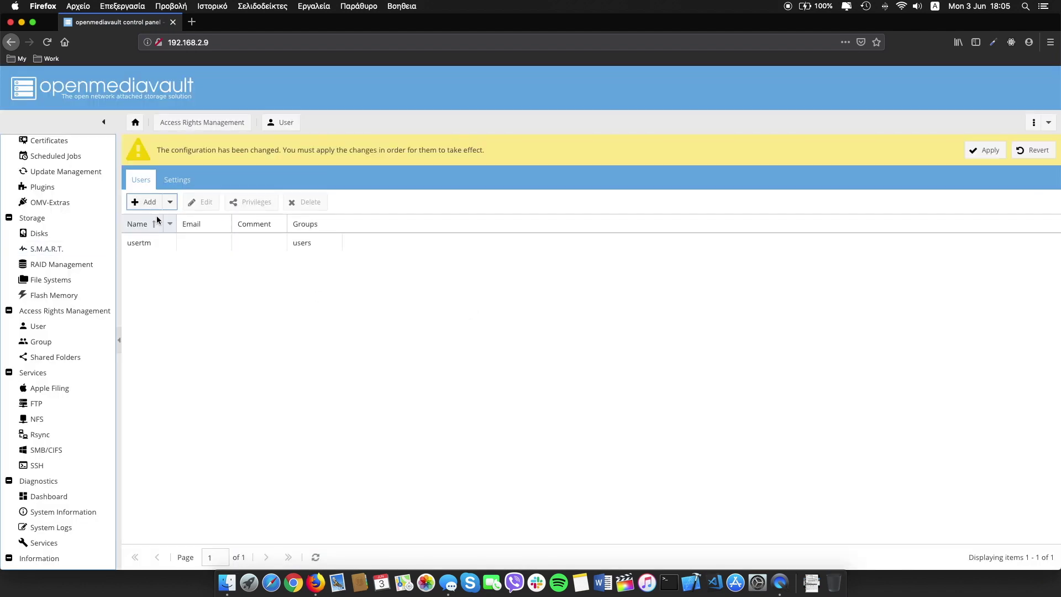
Create a second account named user with its password.
{"action": "left_click", "coordinate": [145, 202]}
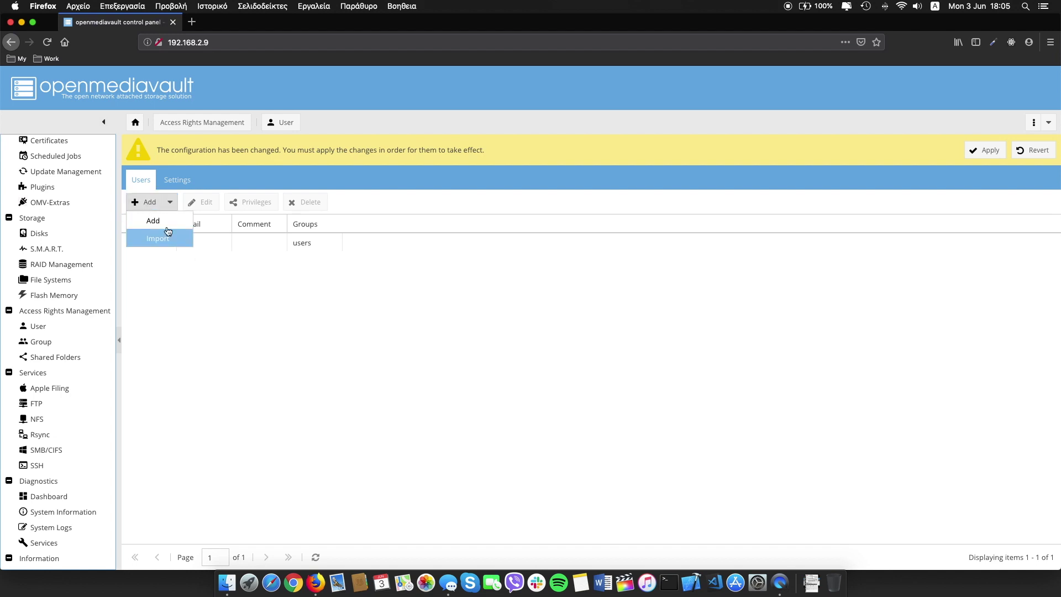
{"action": "left_click", "coordinate": [149, 217]}
{"action": "type", "text": "user"}
{"action": "left_click", "coordinate": [490, 325]}
{"action": "type", "text": "1234"}
{"action": "left_click", "coordinate": [491, 348]}
{"action": "type", "text": "1234"}
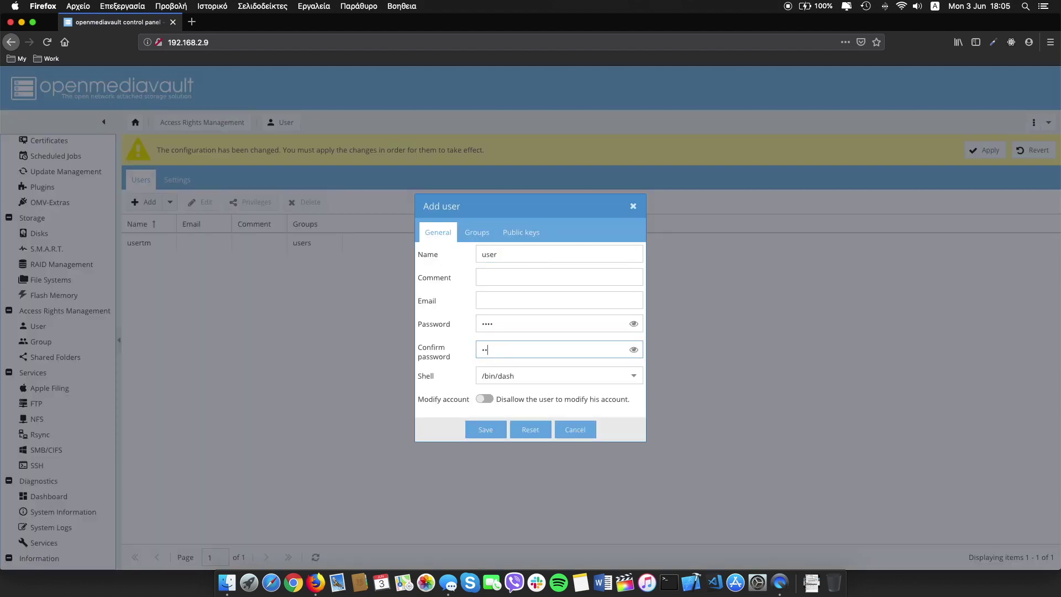
{"action": "left_click", "coordinate": [481, 430]}
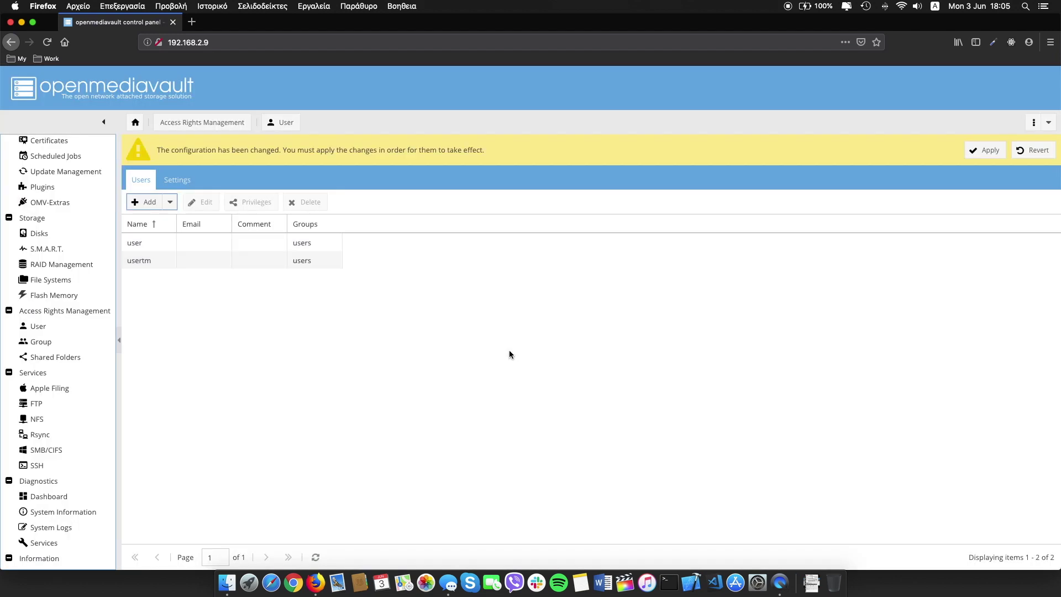
Apply the changes, review the user account's shared folder privileges, and go to Shared Folders.
{"action": "left_click", "coordinate": [987, 150]}
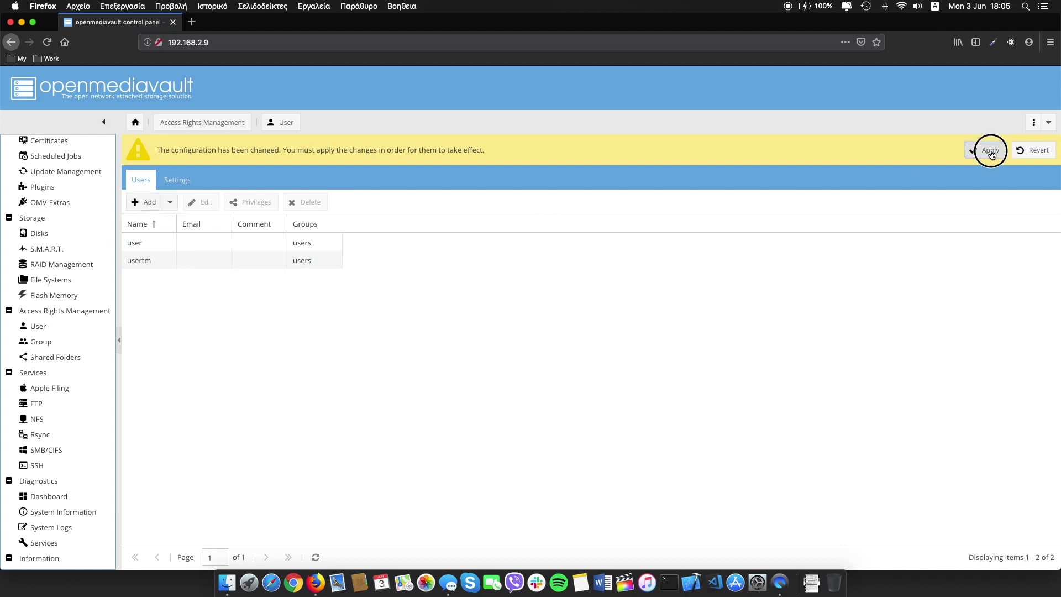
{"action": "left_click", "coordinate": [514, 347]}
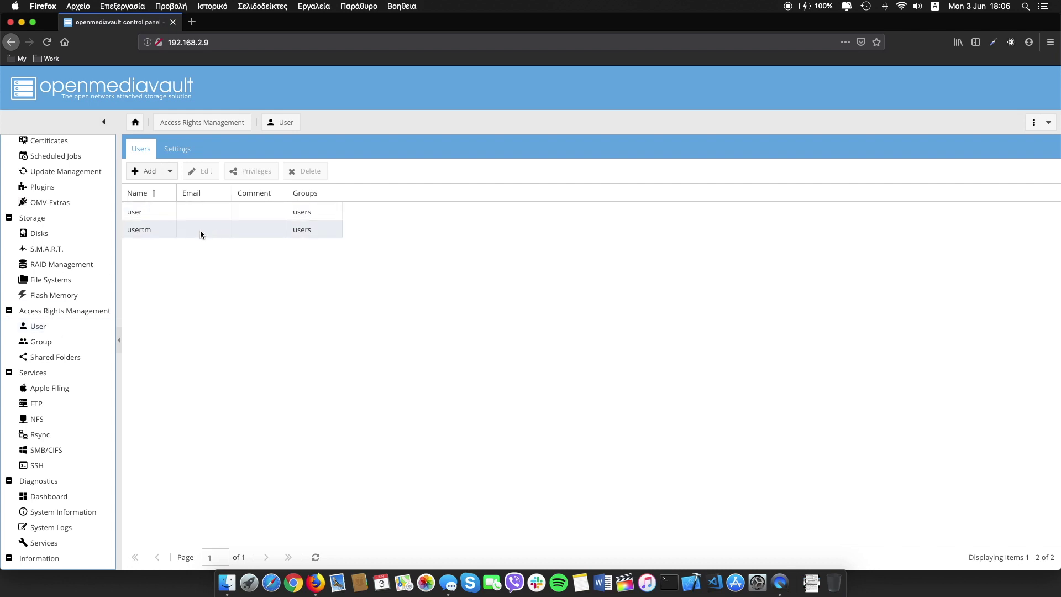
{"action": "left_click", "coordinate": [208, 211]}
{"action": "left_click", "coordinate": [251, 171]}
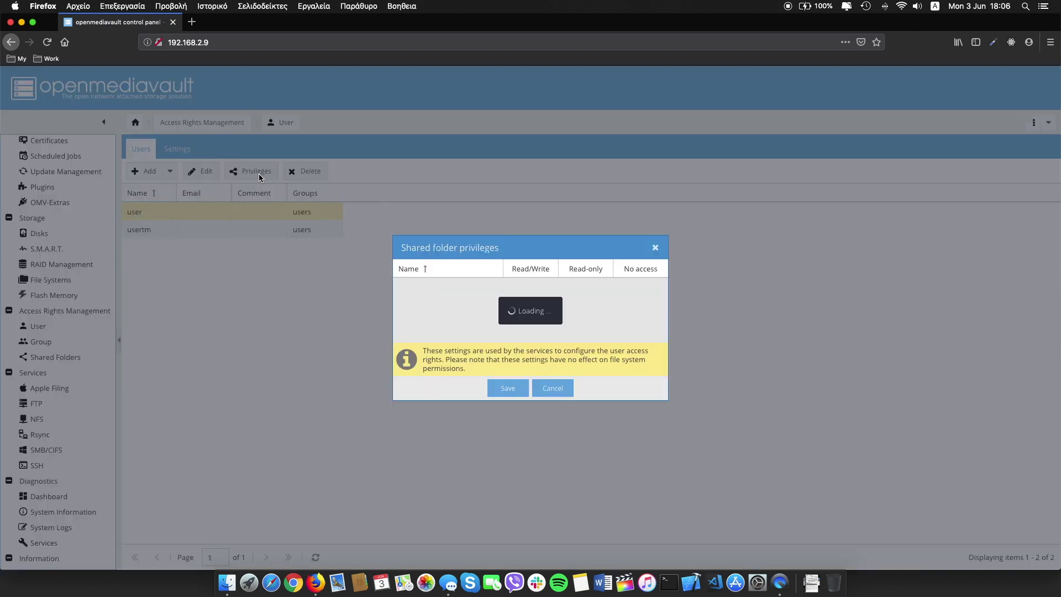
{"action": "left_click", "coordinate": [552, 388]}
{"action": "left_click", "coordinate": [58, 357]}
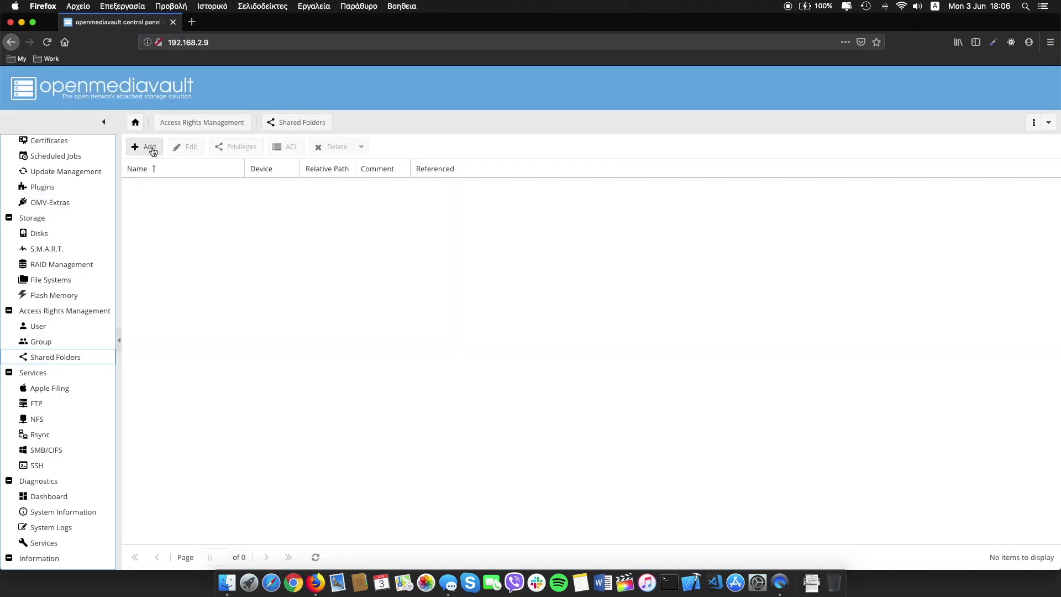
Add the TimeMachineFolder shared folder on device /dev/sda1.
{"action": "left_click", "coordinate": [153, 151]}
{"action": "left_click", "coordinate": [499, 235]}
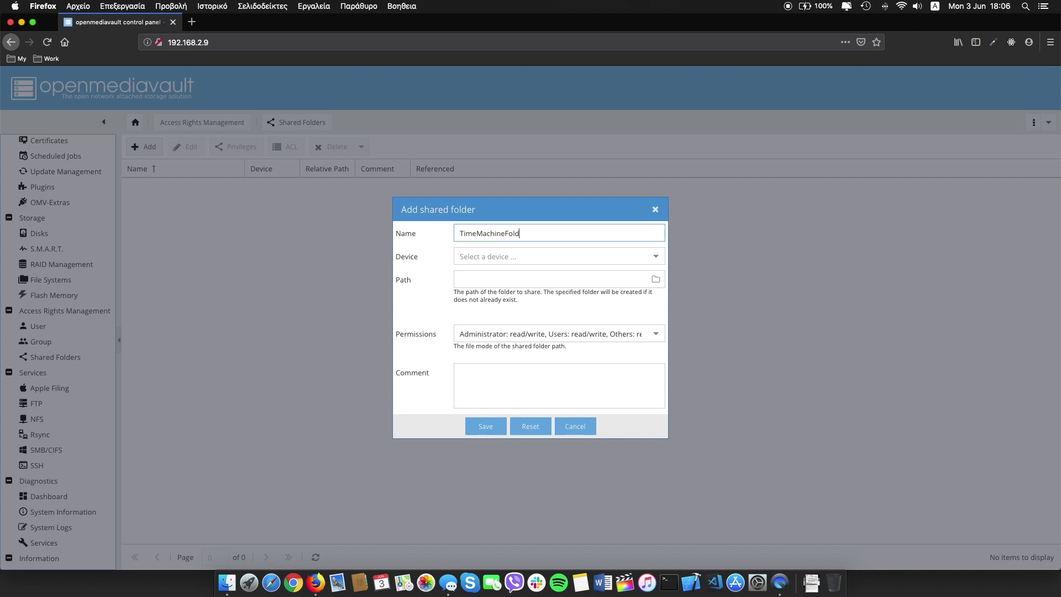
{"action": "left_click", "coordinate": [647, 258]}
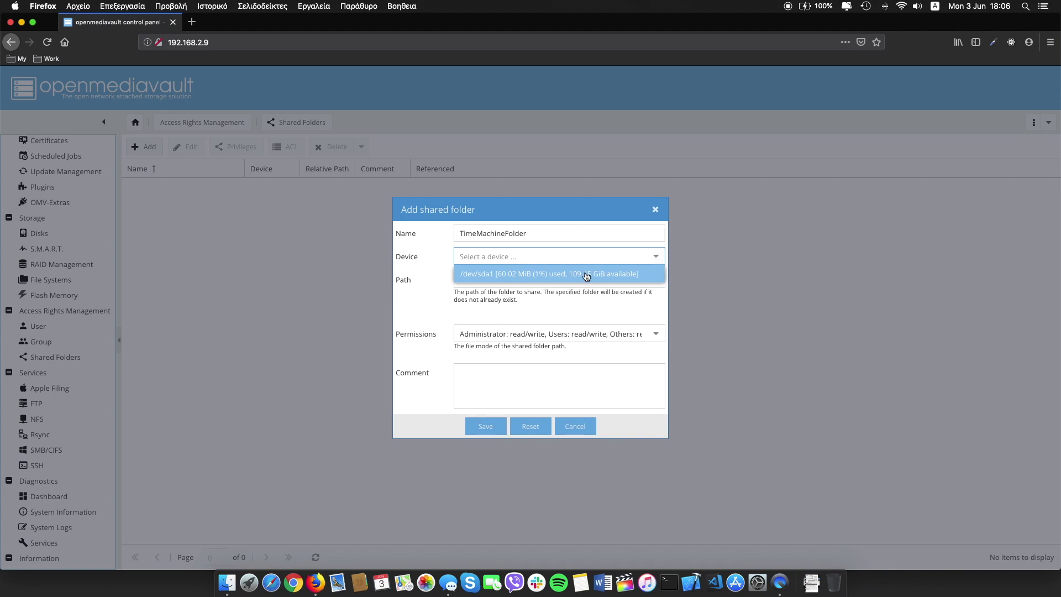
{"action": "left_click", "coordinate": [585, 273]}
{"action": "left_click", "coordinate": [486, 426]}
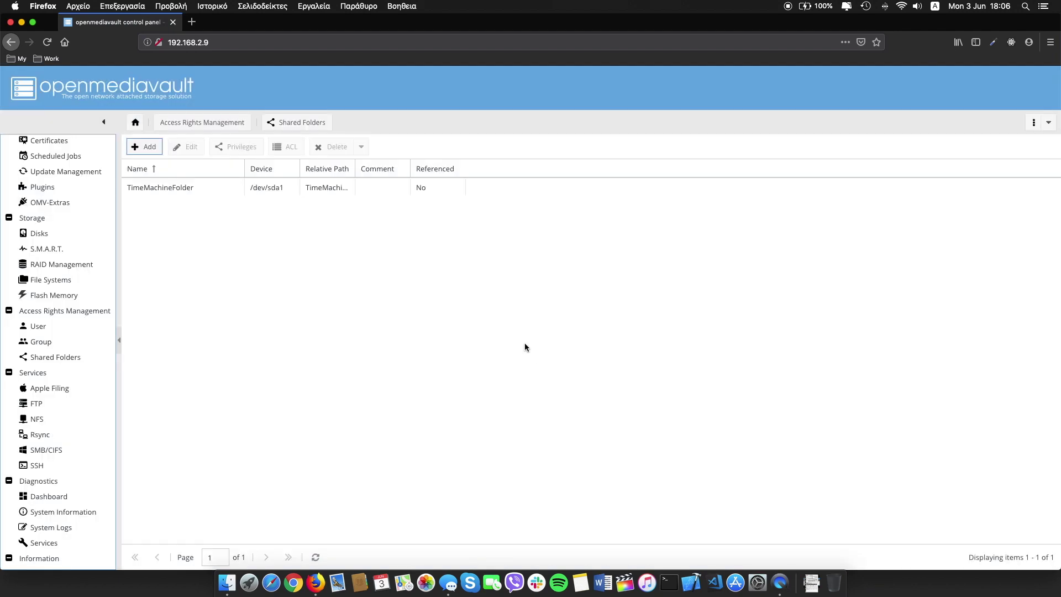
Add the SharedFolder share on /dev/sda1 and apply the configuration changes.
{"action": "left_click", "coordinate": [147, 147]}
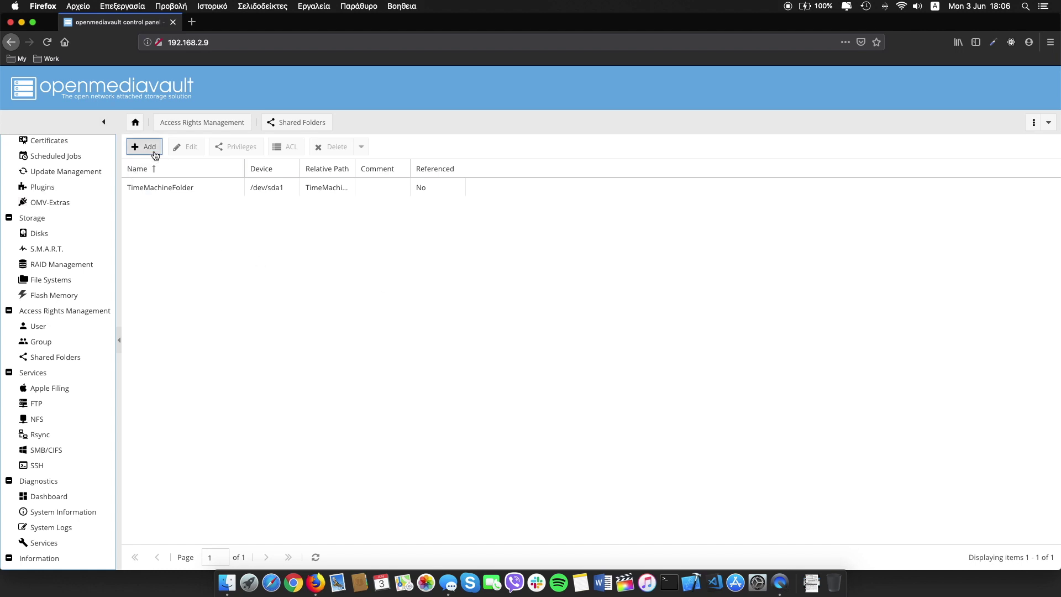
{"action": "left_click", "coordinate": [481, 231]}
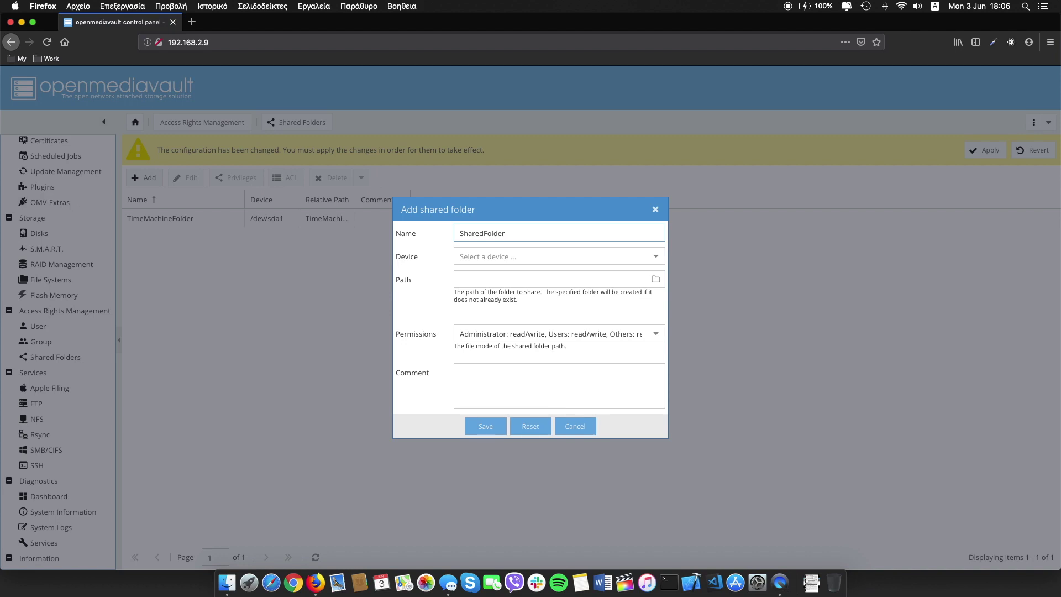
{"action": "left_click", "coordinate": [655, 256]}
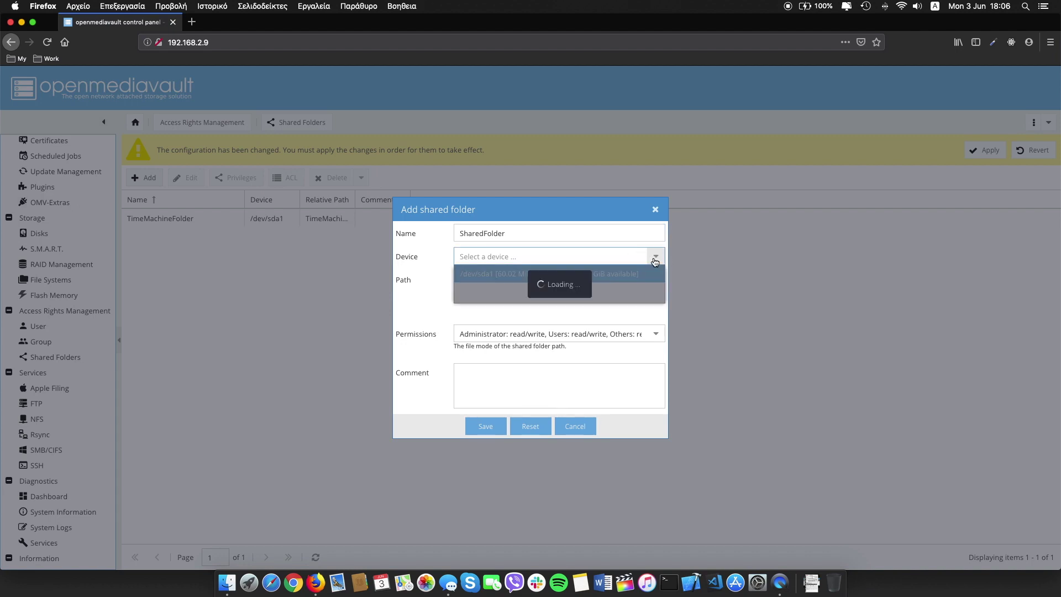
{"action": "left_click", "coordinate": [546, 275]}
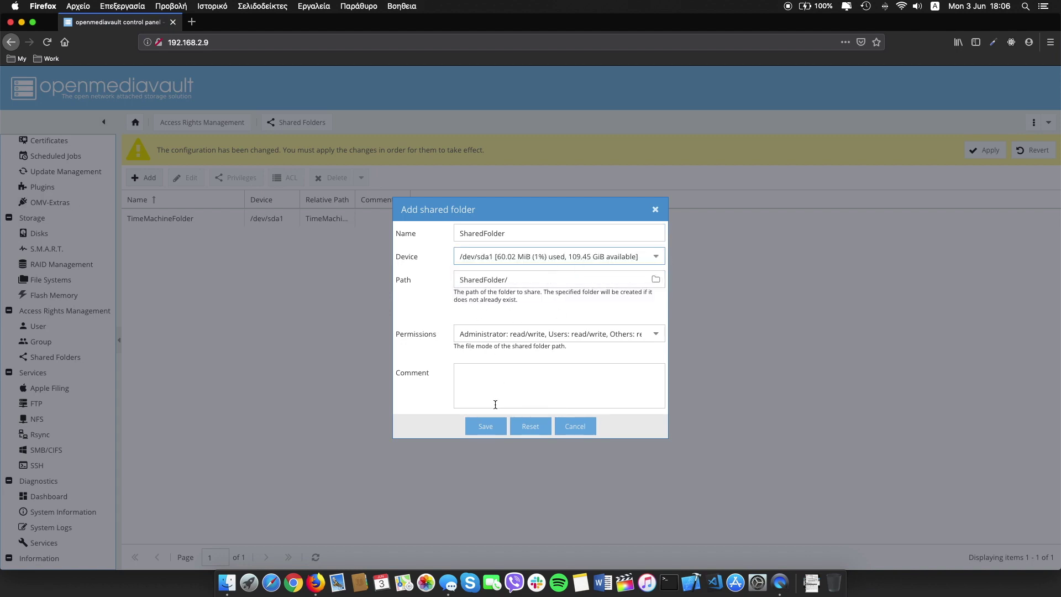
{"action": "left_click", "coordinate": [482, 425]}
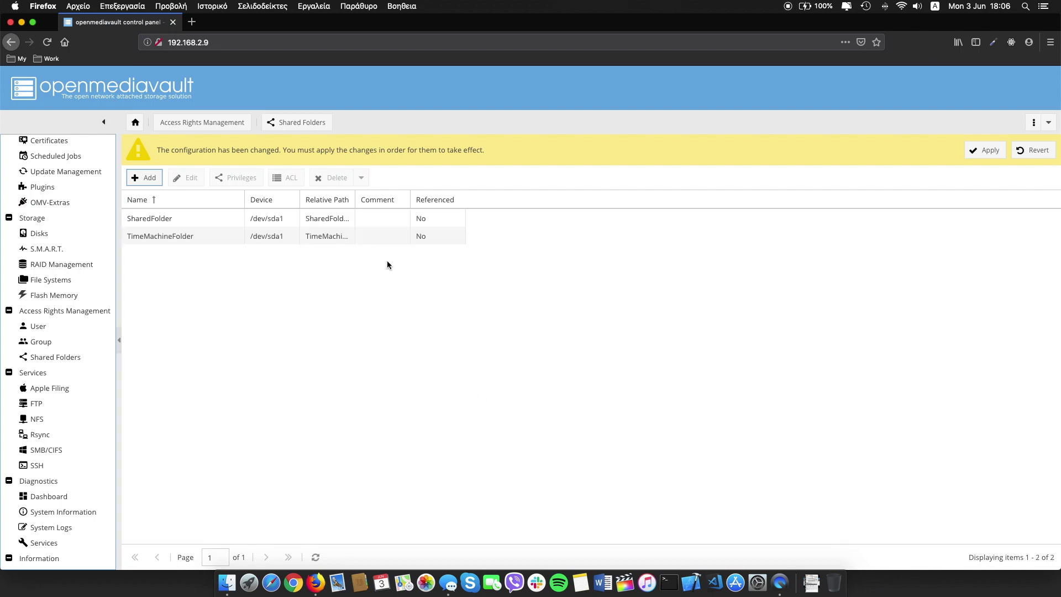
{"action": "left_click", "coordinate": [983, 155]}
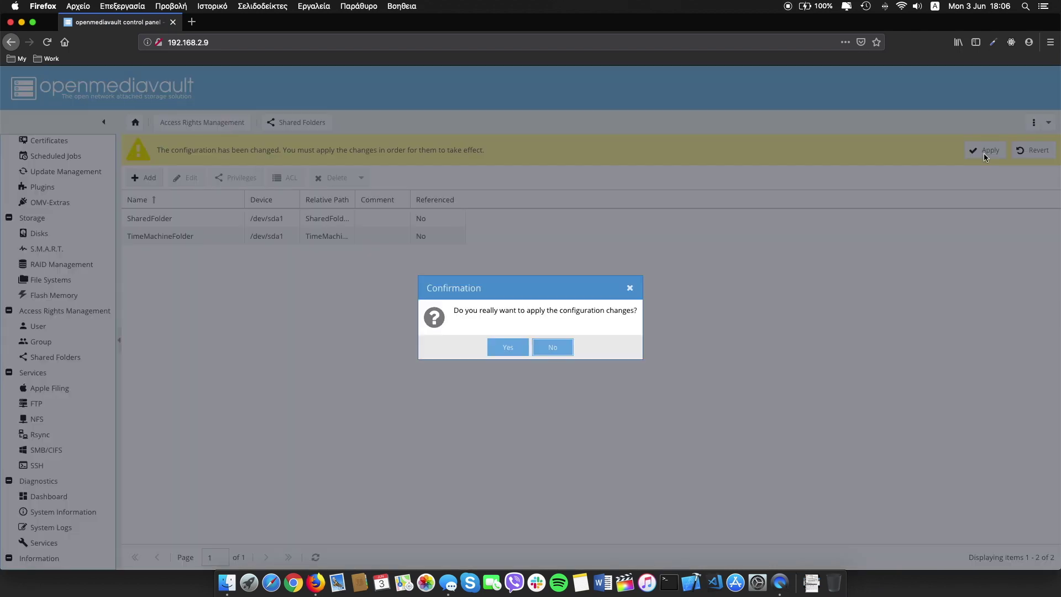
{"action": "left_click", "coordinate": [508, 347]}
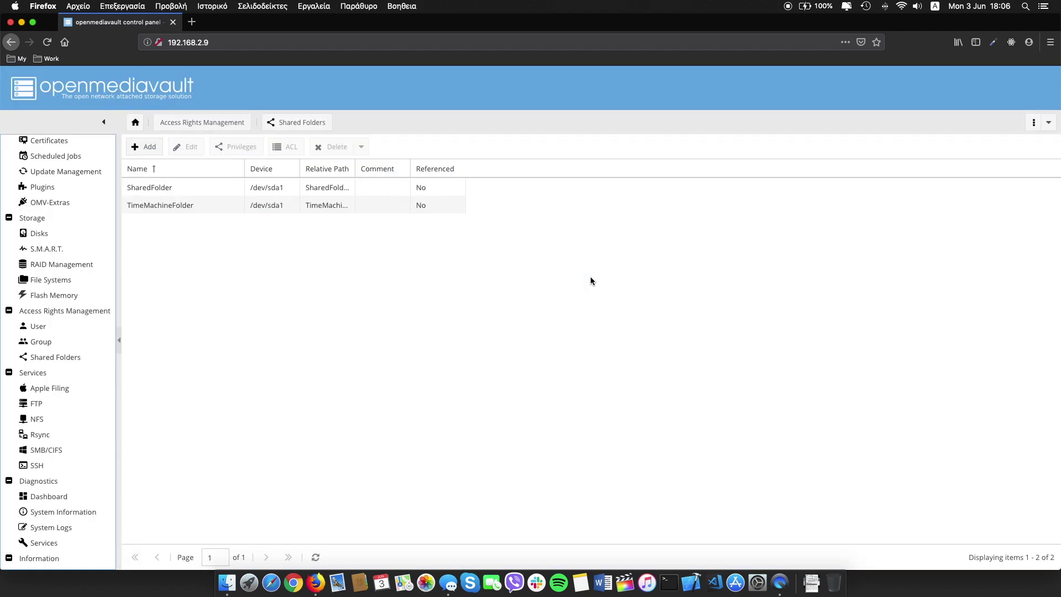
Give the user account read/write access to SharedFolder.
{"action": "left_click", "coordinate": [187, 187]}
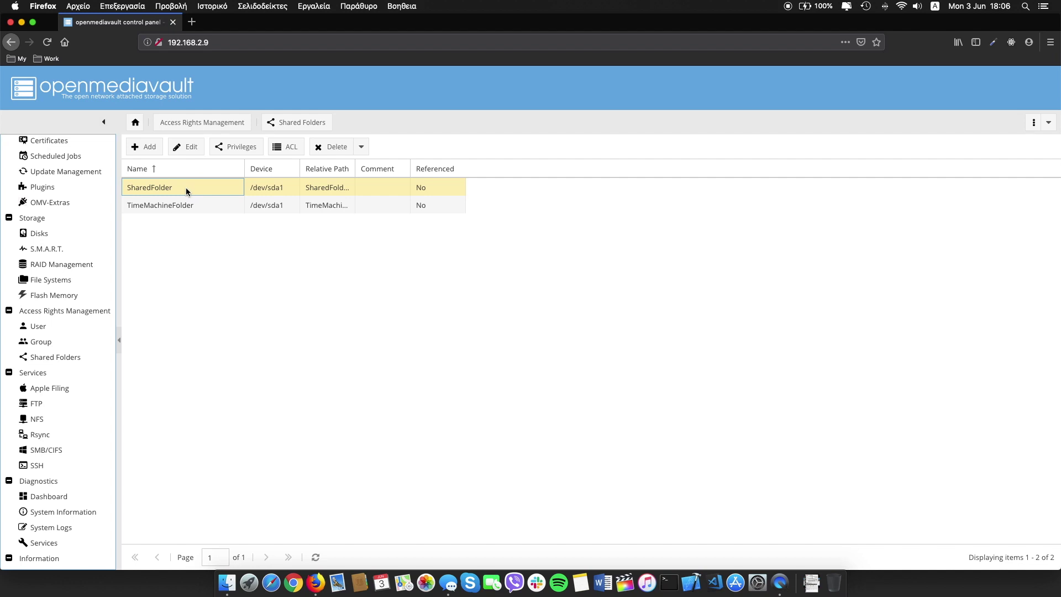
{"action": "left_click", "coordinate": [247, 148]}
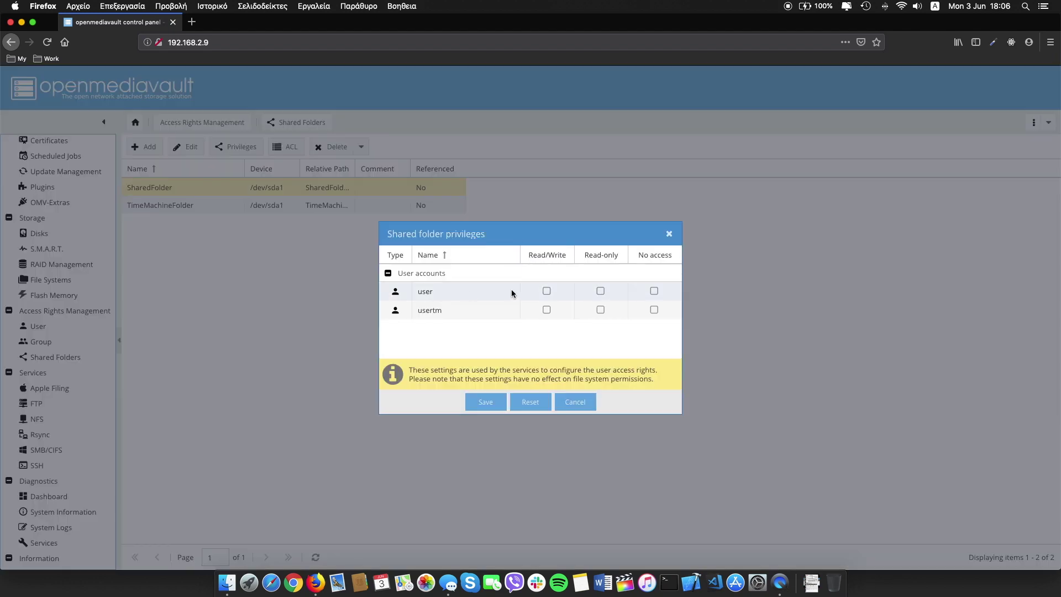
{"action": "left_click", "coordinate": [547, 290]}
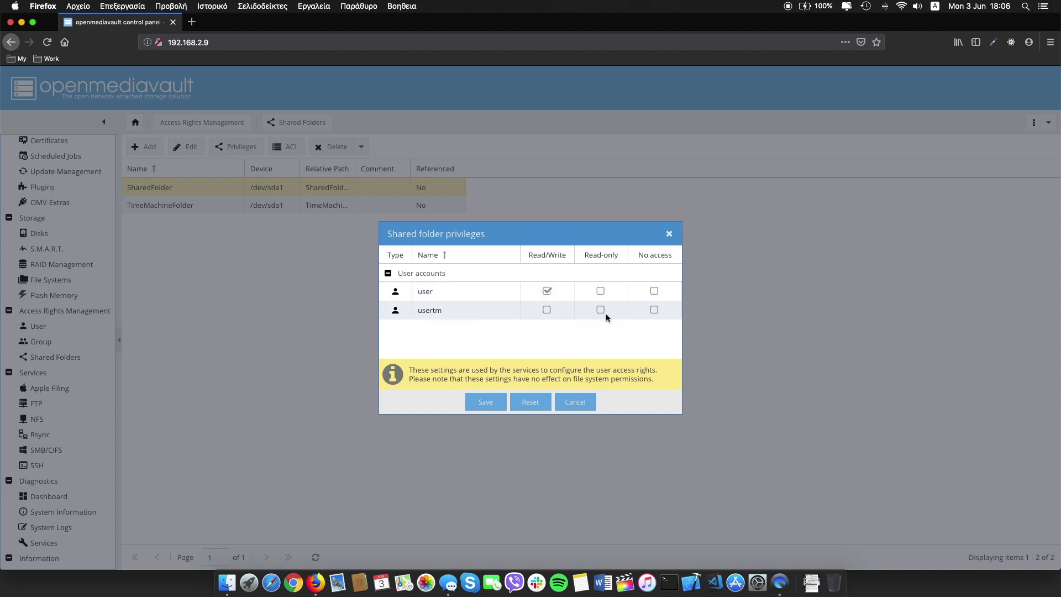
{"action": "left_click", "coordinate": [486, 402]}
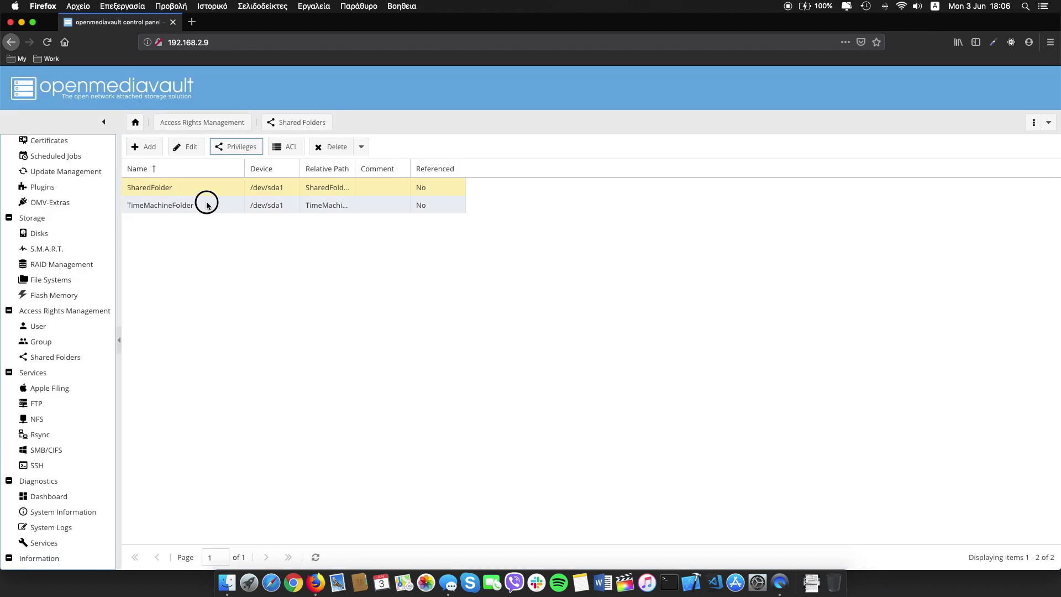
Give usertm read/write access to TimeMachineFolder and apply the changes.
{"action": "left_click", "coordinate": [207, 204]}
{"action": "left_click", "coordinate": [236, 146]}
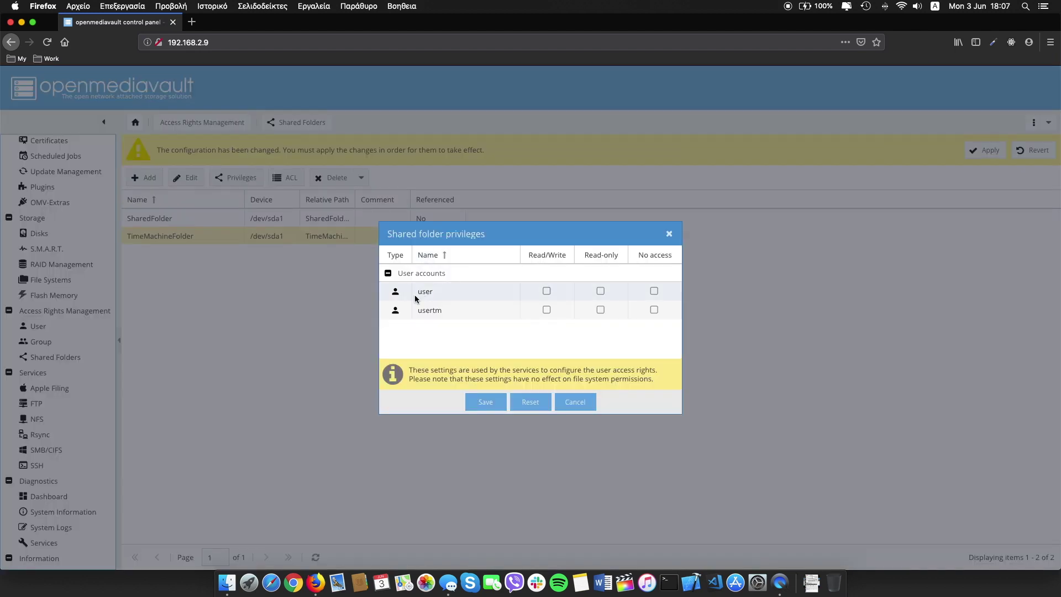
{"action": "left_click", "coordinate": [547, 310]}
{"action": "left_click", "coordinate": [484, 402]}
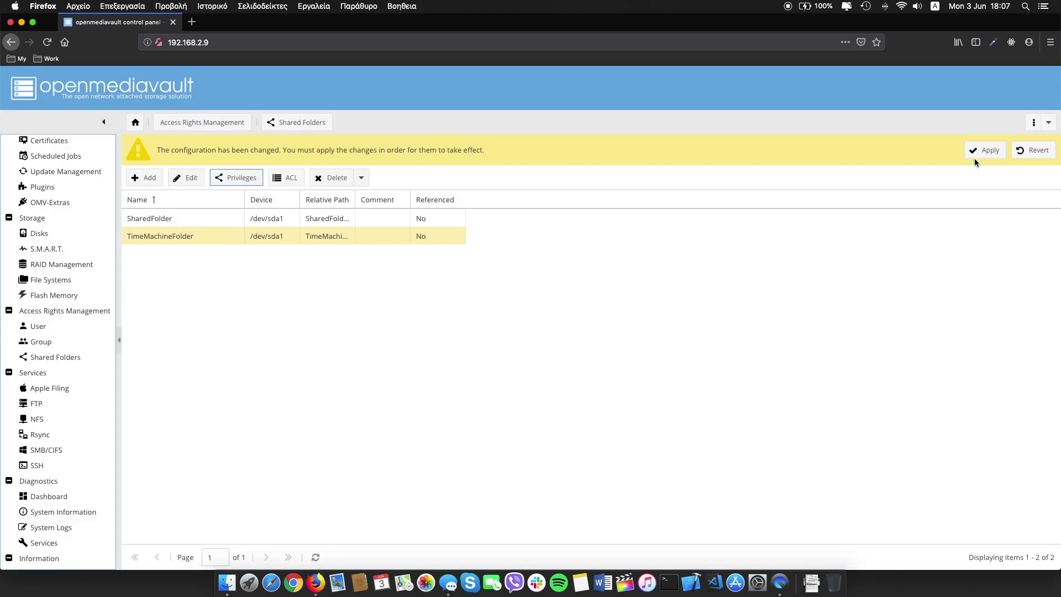
{"action": "left_click", "coordinate": [983, 150]}
{"action": "key", "text": "Return"}
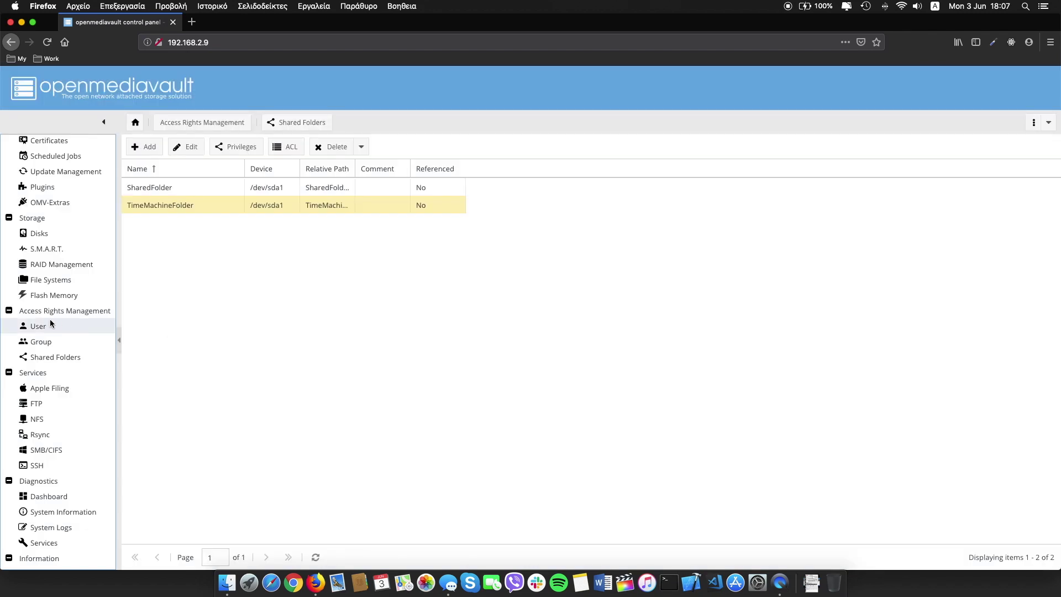
Verify the user account has read/write on SharedFolder and no TimeMachineFolder access.
{"action": "left_click", "coordinate": [55, 331]}
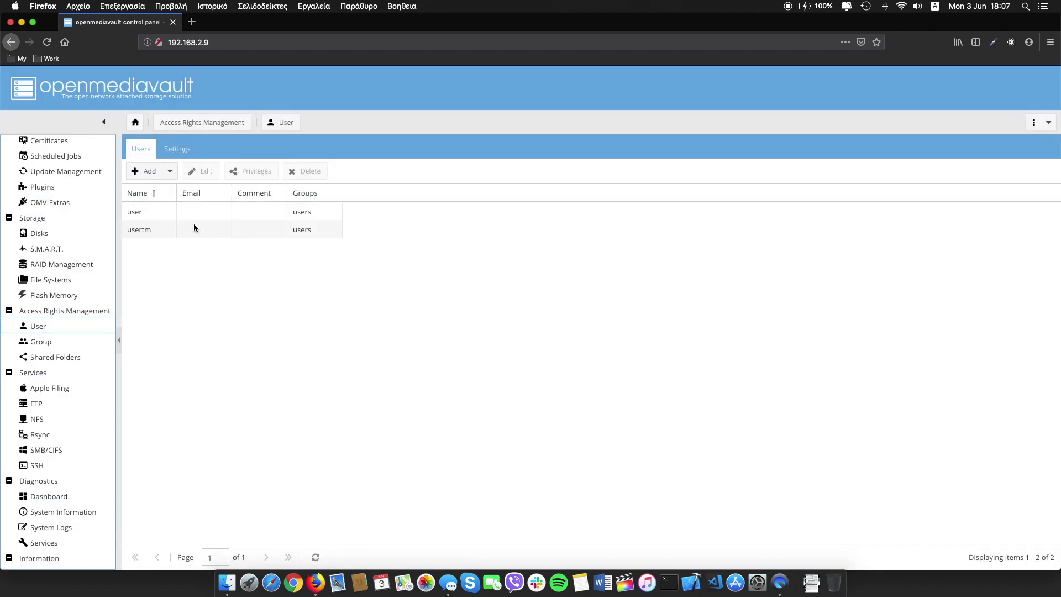
{"action": "left_click", "coordinate": [184, 214]}
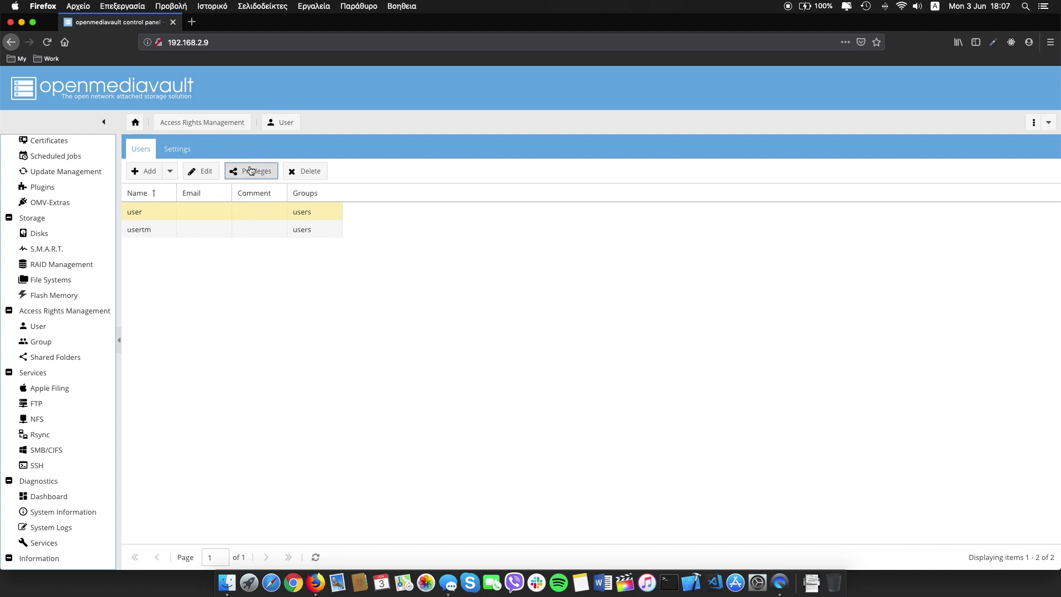
{"action": "left_click", "coordinate": [253, 171]}
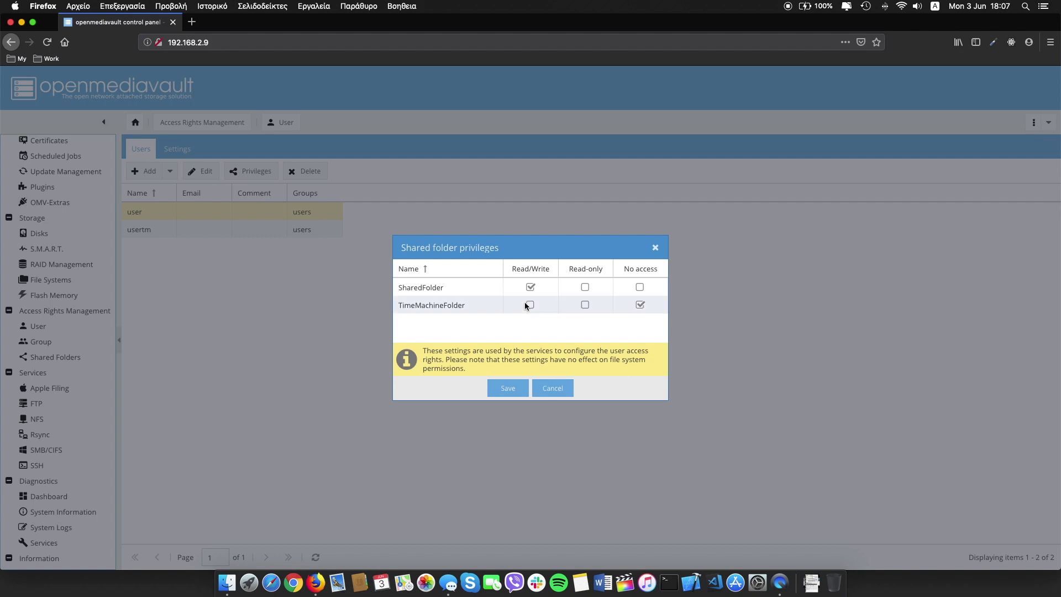
{"action": "left_click", "coordinate": [556, 388]}
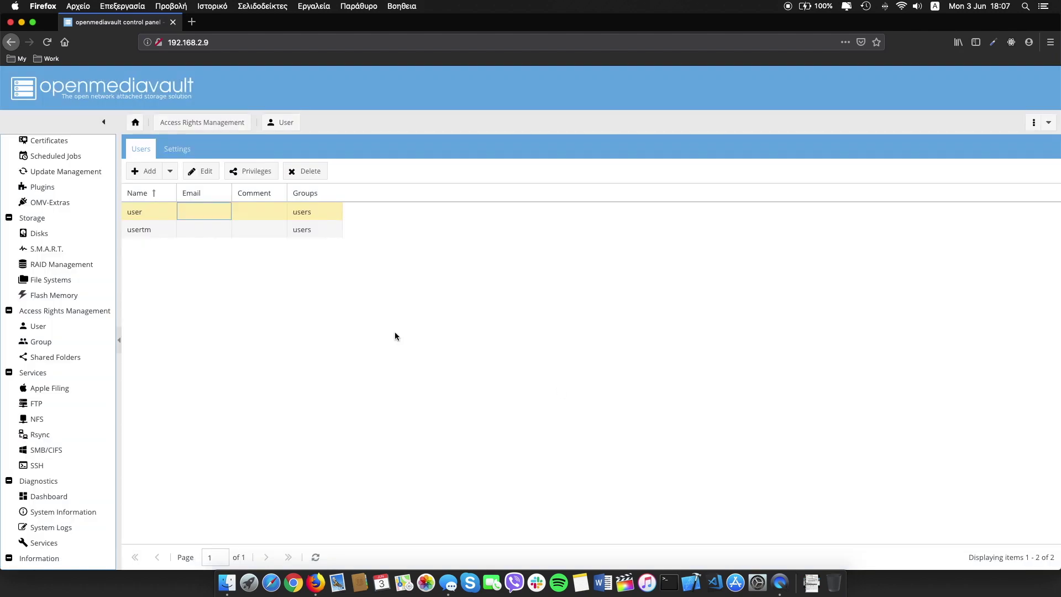
Enable the Apple Filing service and save the setting.
{"action": "left_click", "coordinate": [52, 391]}
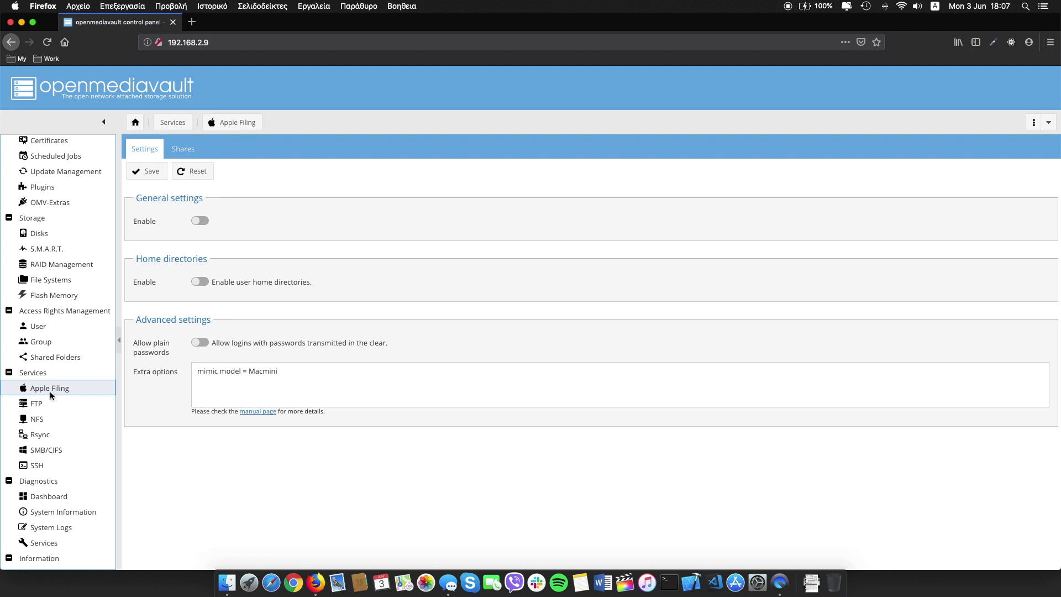
{"action": "left_click", "coordinate": [201, 222]}
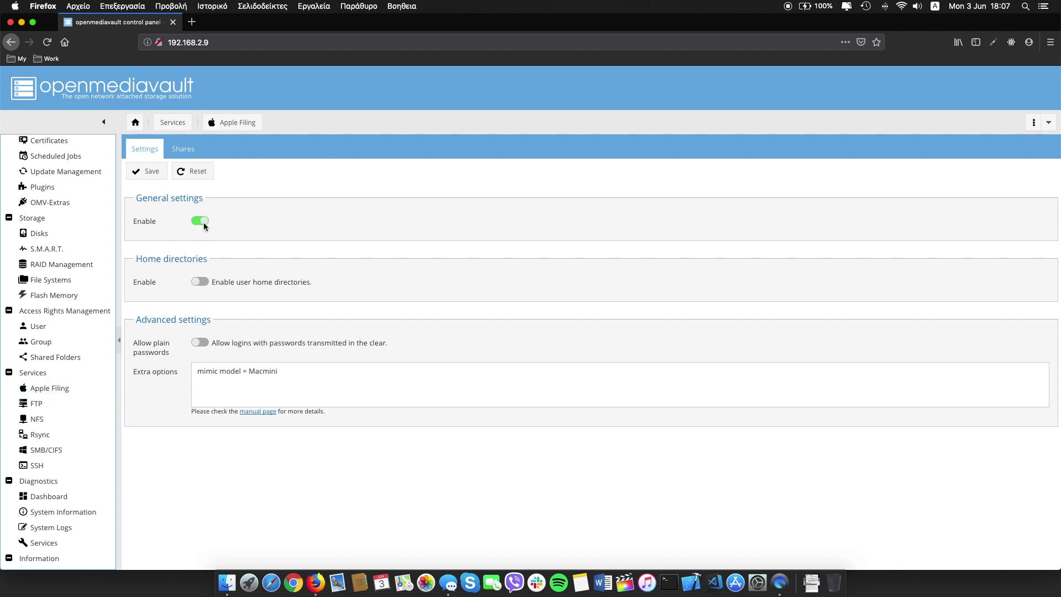
{"action": "left_click", "coordinate": [196, 344]}
Add an AFP share for SharedFolder.
{"action": "left_click", "coordinate": [183, 157]}
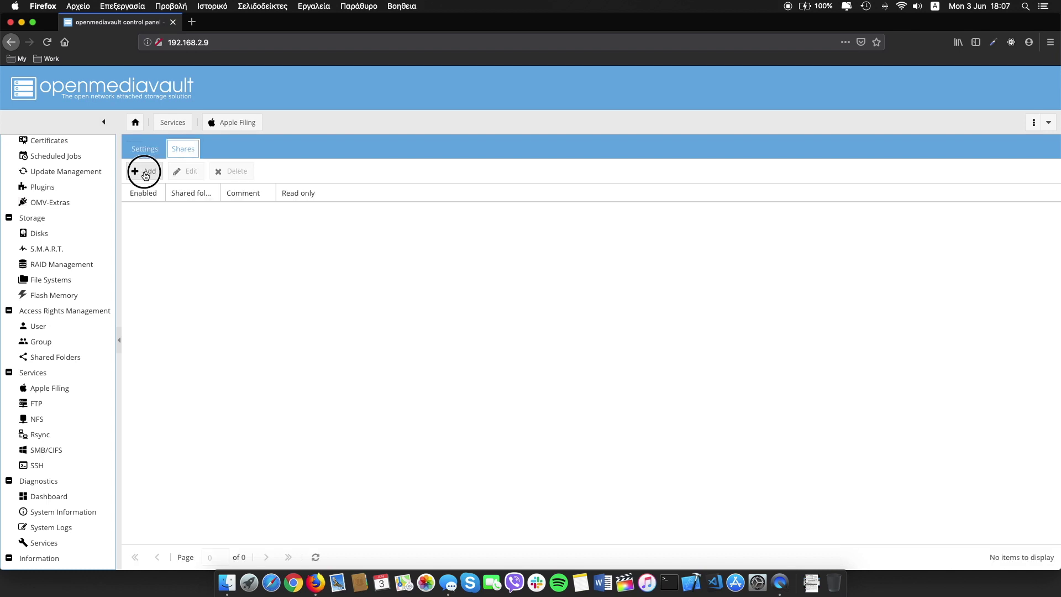
{"action": "left_click", "coordinate": [145, 173]}
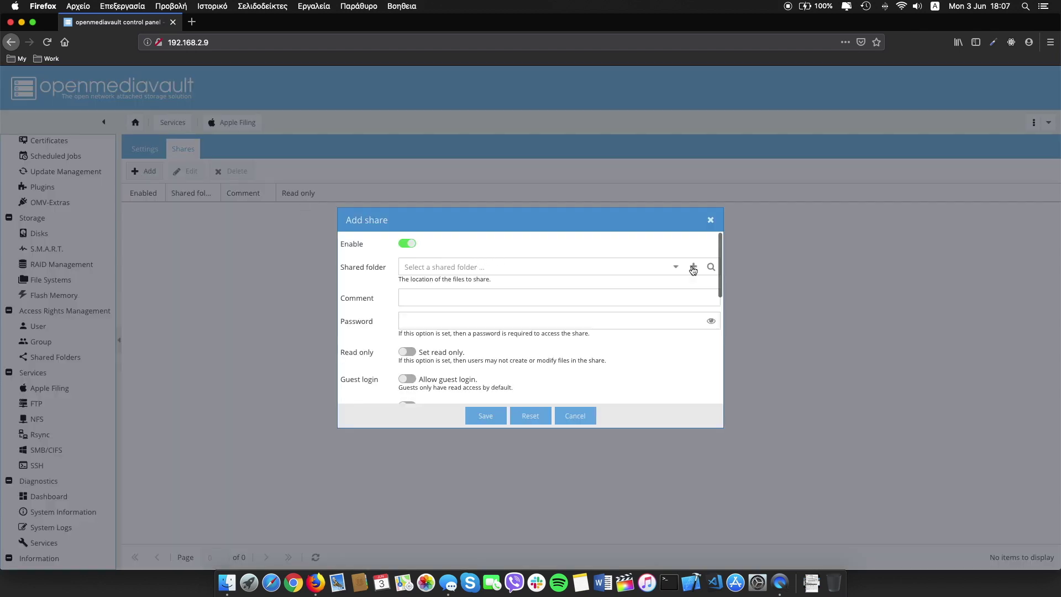
{"action": "left_click", "coordinate": [675, 267]}
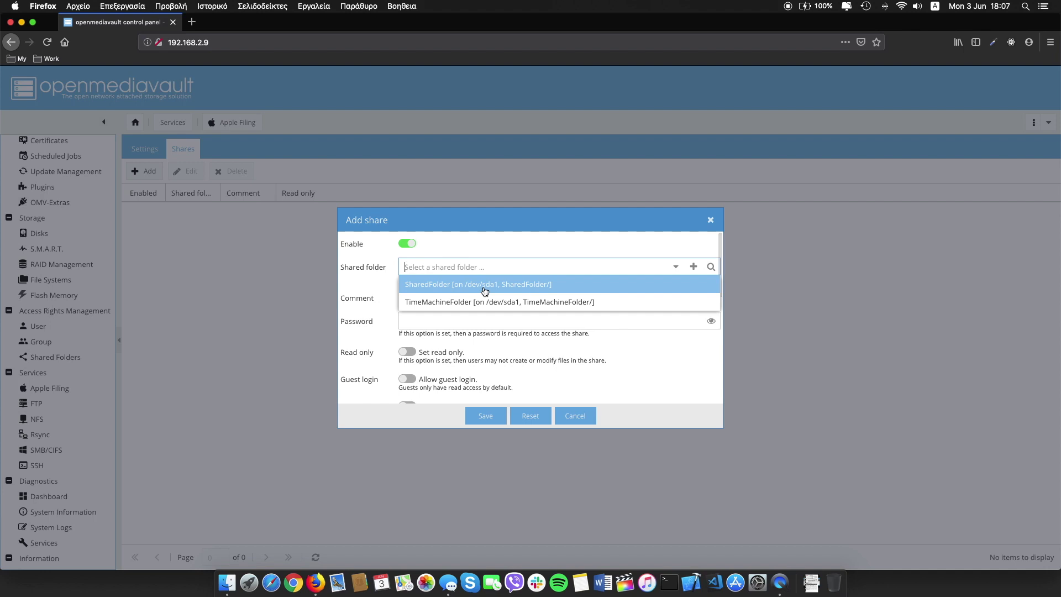
{"action": "left_click", "coordinate": [484, 284]}
{"action": "left_click", "coordinate": [485, 416]}
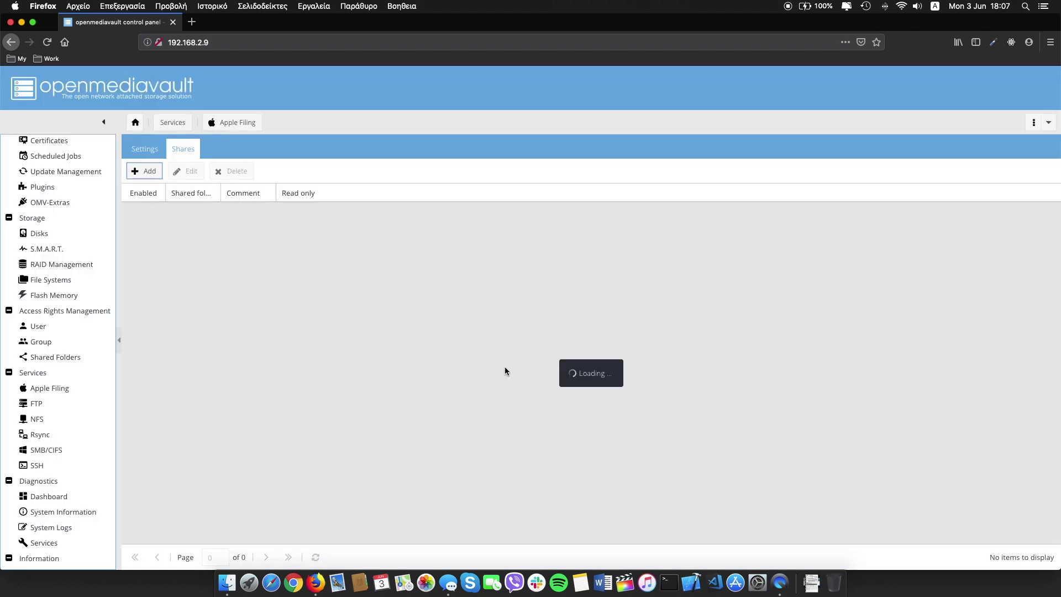
Add a second AFP share for TimeMachineFolder.
{"action": "left_click", "coordinate": [149, 171]}
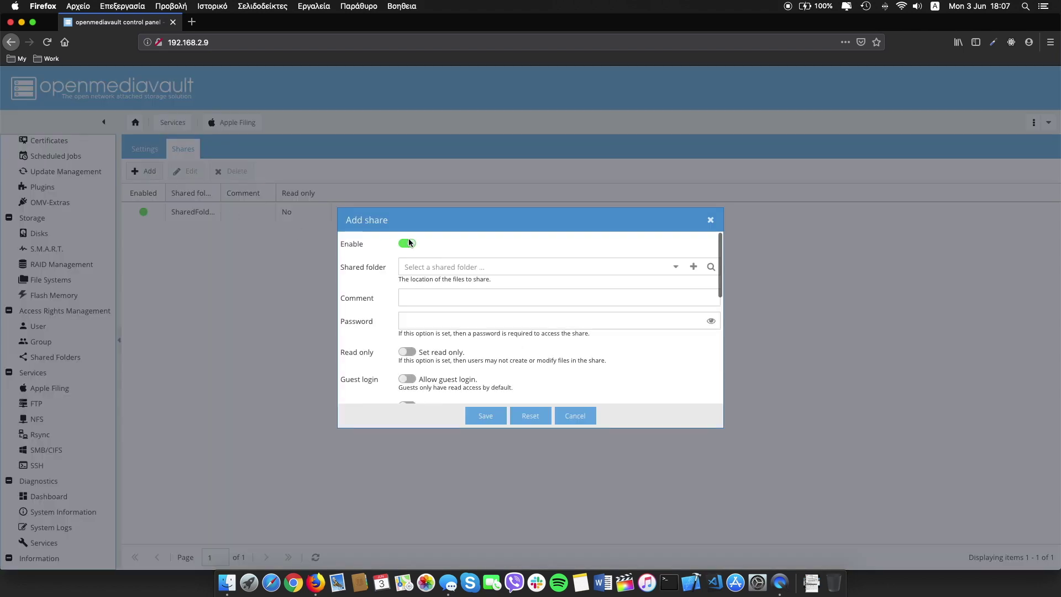
{"action": "left_click", "coordinate": [675, 266]}
{"action": "left_click", "coordinate": [490, 300]}
{"action": "left_click", "coordinate": [485, 415]}
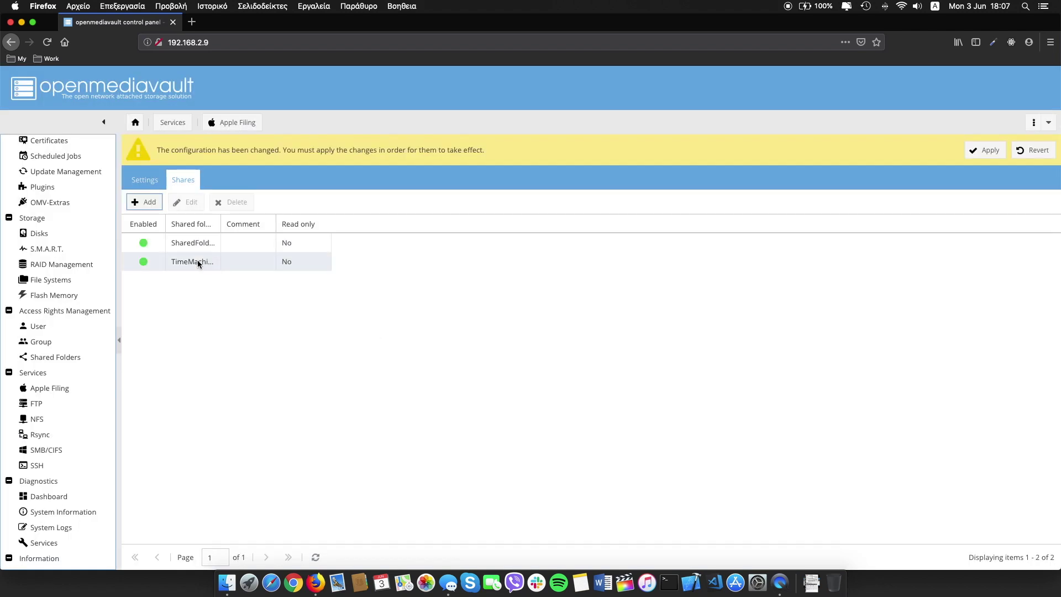
Turn on Time Machine support for the TimeMachineFolder AFP share and save it.
{"action": "left_click", "coordinate": [198, 261]}
{"action": "left_click", "coordinate": [189, 205]}
{"action": "scroll", "coordinate": [569, 338], "scroll_direction": "down", "scroll_amount": 2}
{"action": "scroll", "coordinate": [569, 336], "scroll_direction": "down", "scroll_amount": 3}
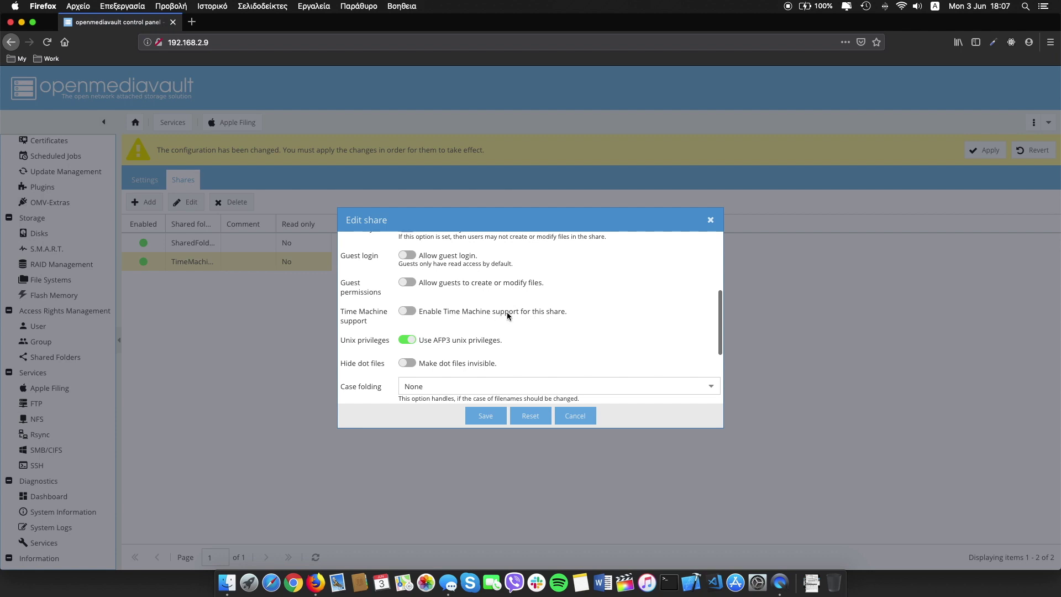
{"action": "left_click", "coordinate": [409, 312]}
{"action": "left_click", "coordinate": [485, 415]}
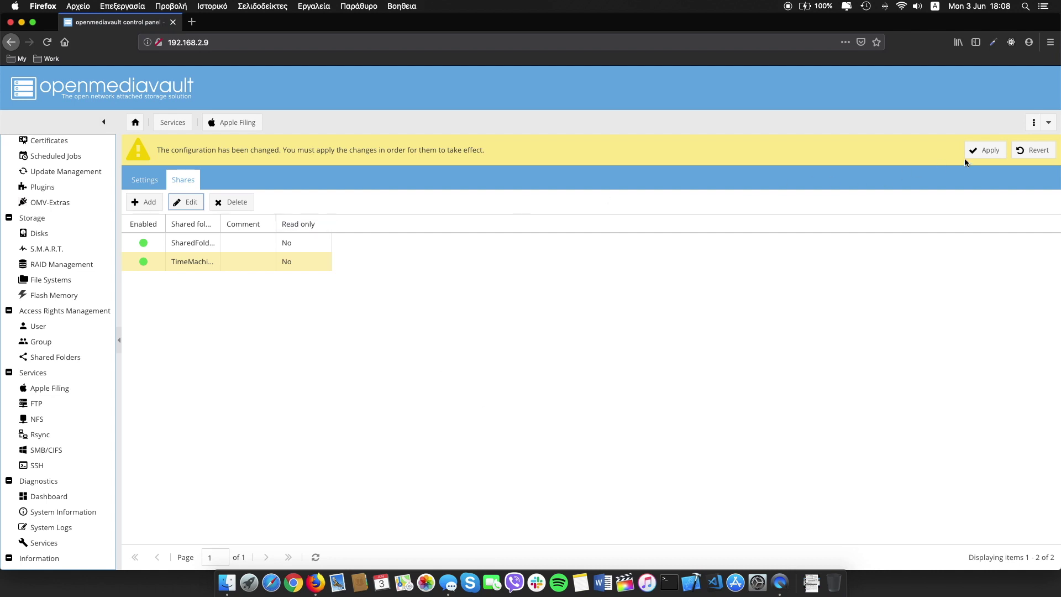
Apply the pending configuration changes and minimise Firefox.
{"action": "left_click", "coordinate": [981, 150]}
{"action": "left_click", "coordinate": [508, 347]}
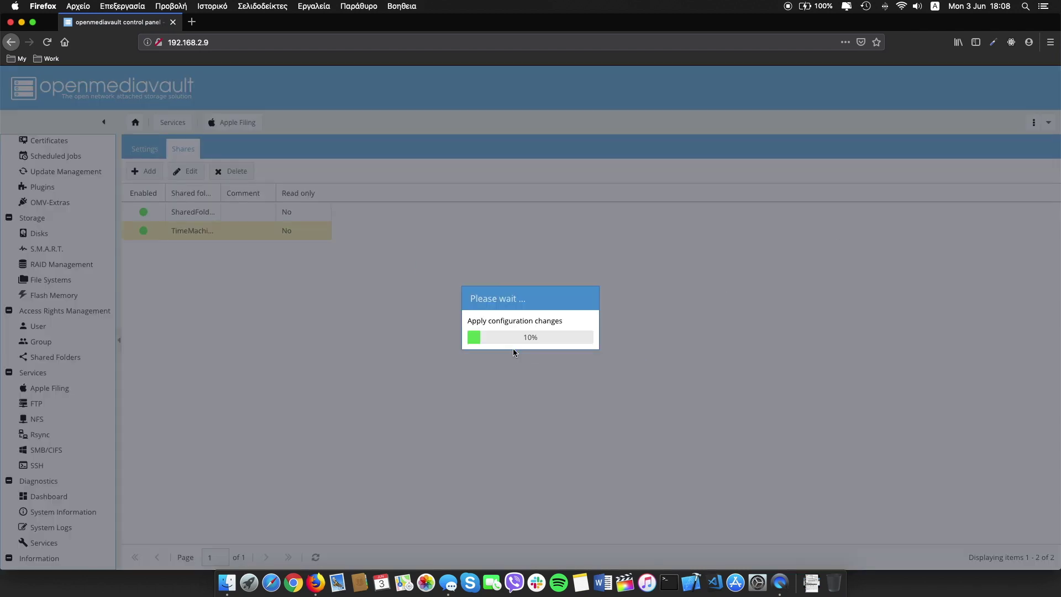
{"action": "key", "text": "super+m"}
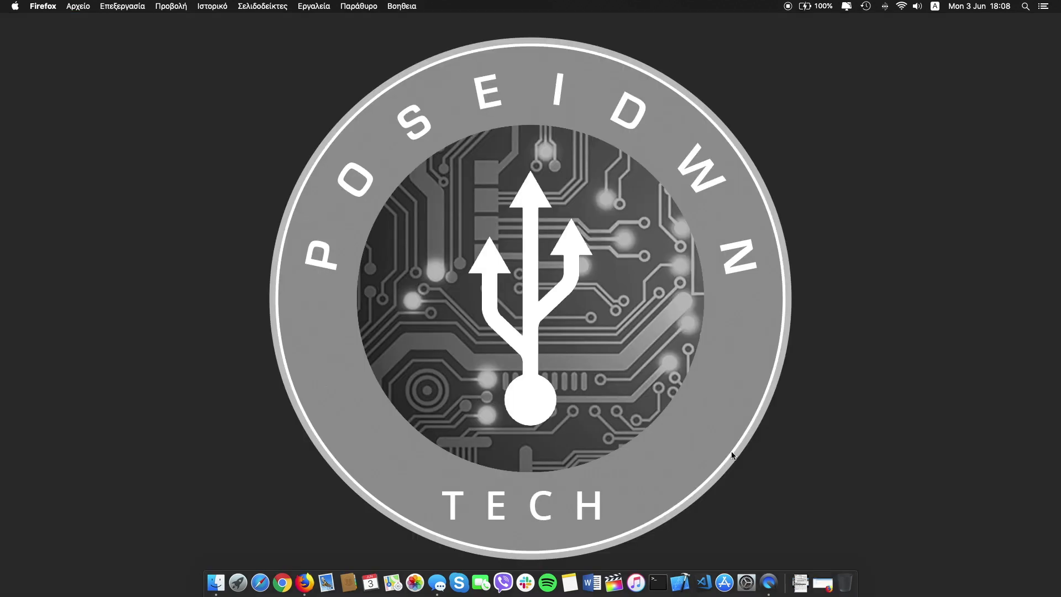
In Time Machine preferences, select TimeMachineFolder as the backup disk.
{"action": "left_click", "coordinate": [747, 582]}
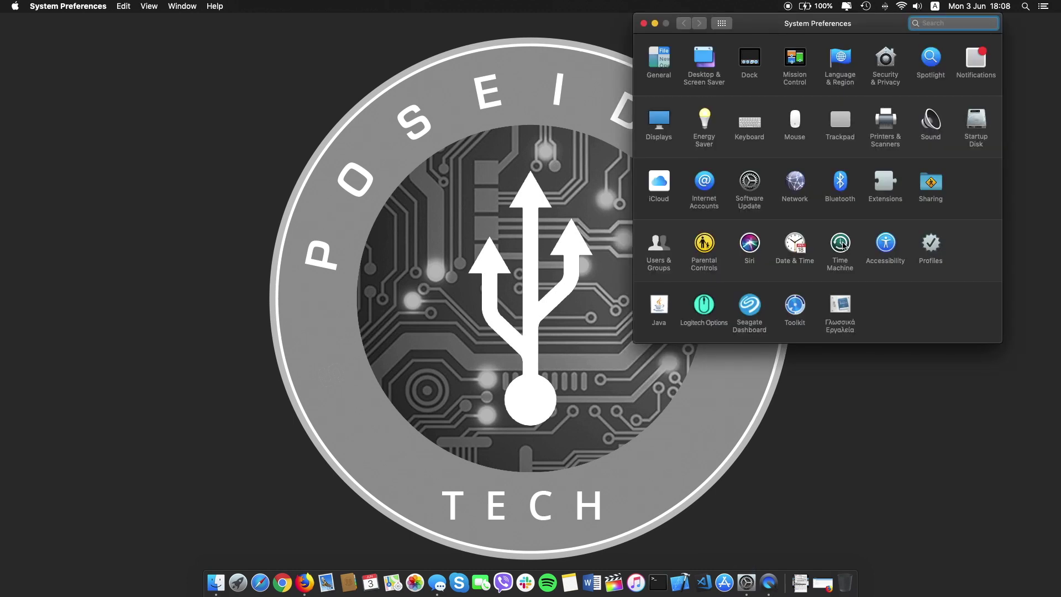
{"action": "left_click", "coordinate": [841, 244]}
{"action": "left_click", "coordinate": [820, 113]}
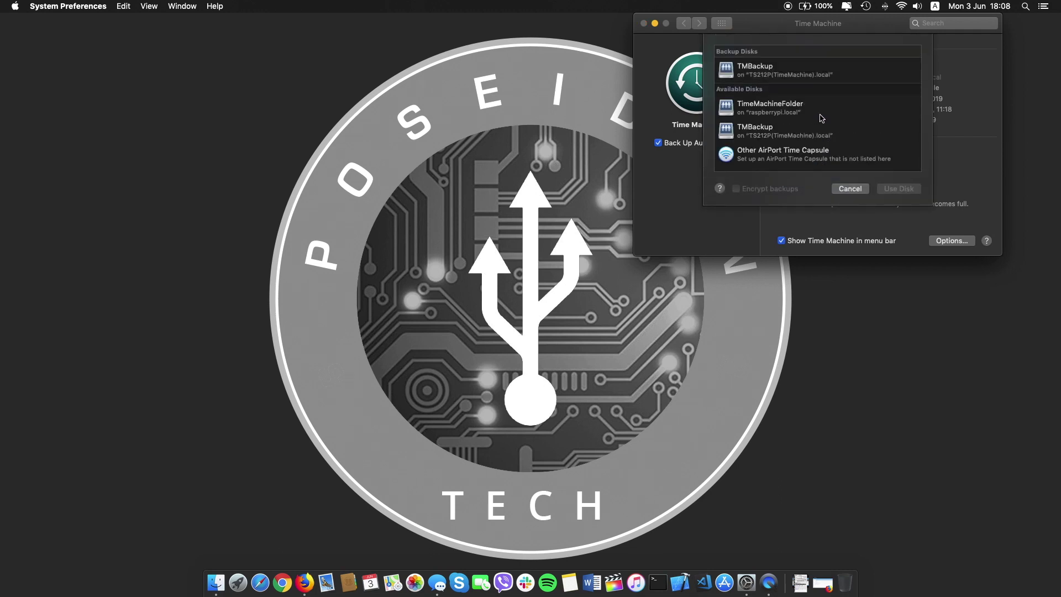
{"action": "left_click", "coordinate": [767, 111]}
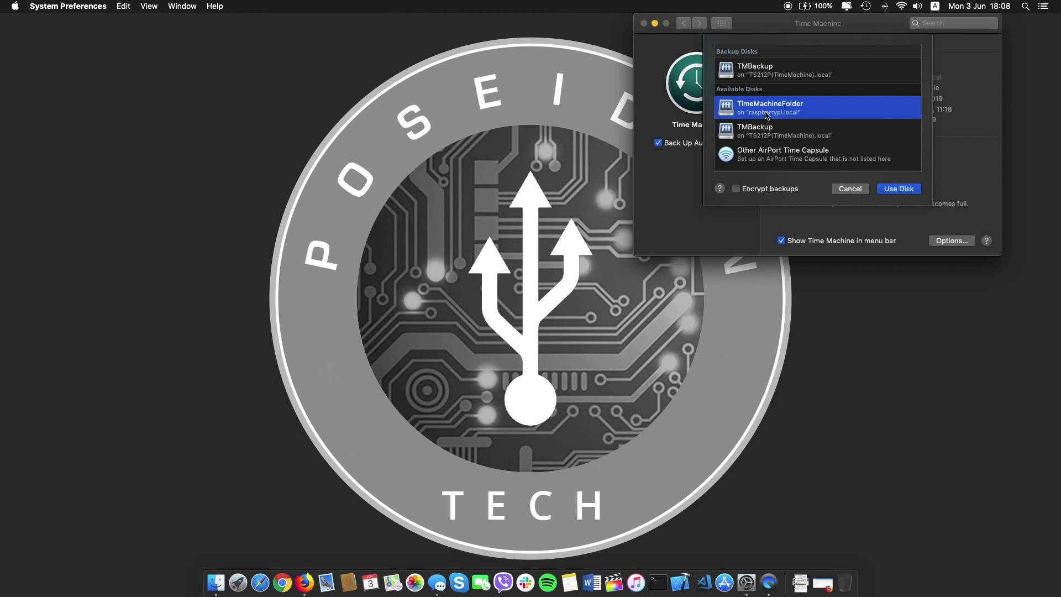
{"action": "left_click", "coordinate": [891, 190]}
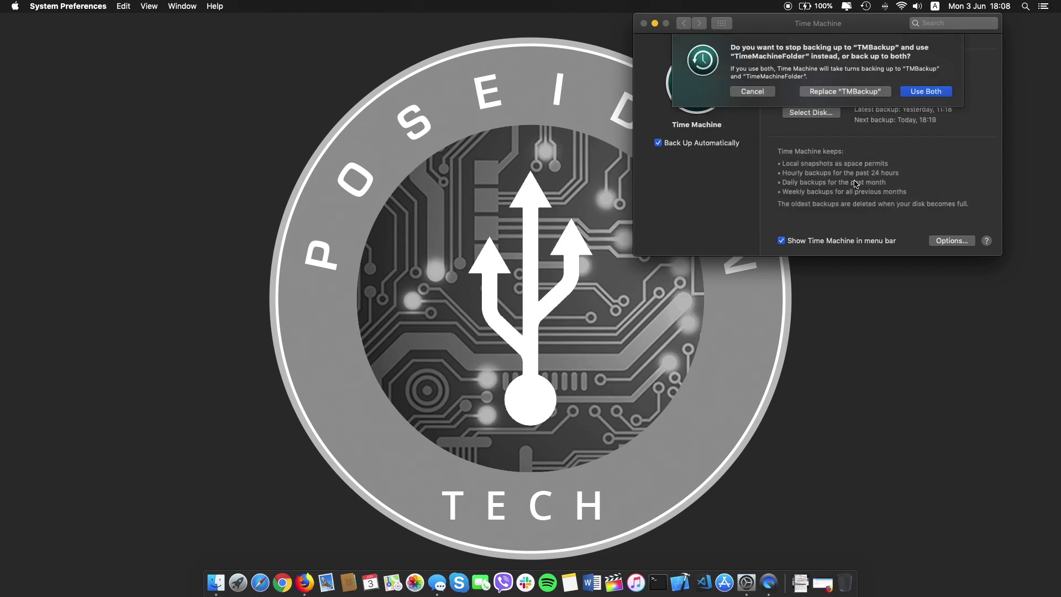
{"action": "left_click", "coordinate": [934, 97]}
Connect with the Time Machine account name and password, then close System Preferences.
{"action": "type", "text": "usertm"}
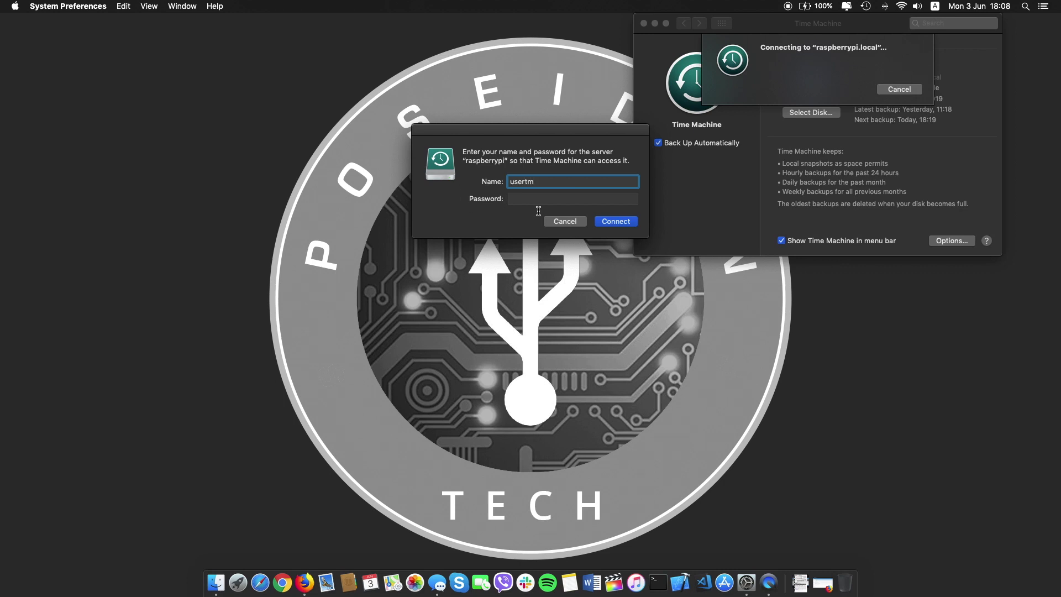
{"action": "left_click", "coordinate": [541, 200]}
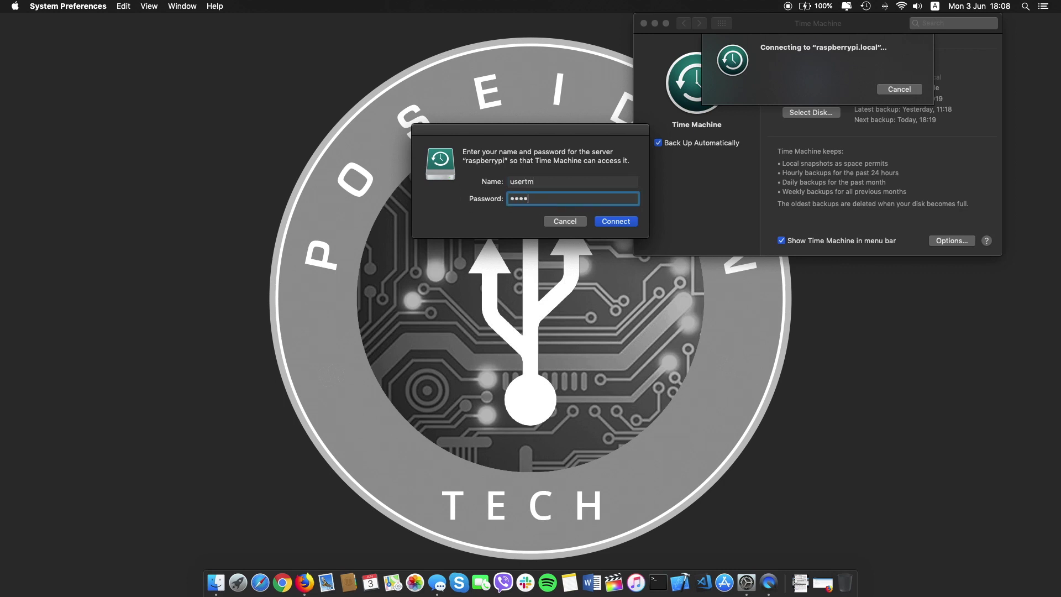
{"action": "left_click", "coordinate": [615, 222]}
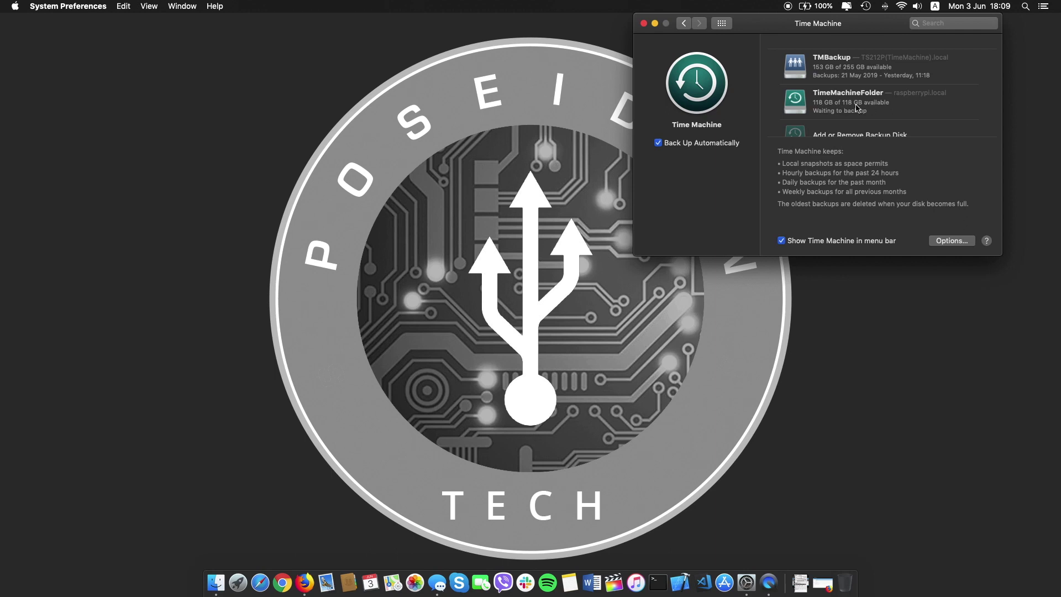
{"action": "left_click", "coordinate": [643, 24]}
{"action": "left_click", "coordinate": [218, 584]}
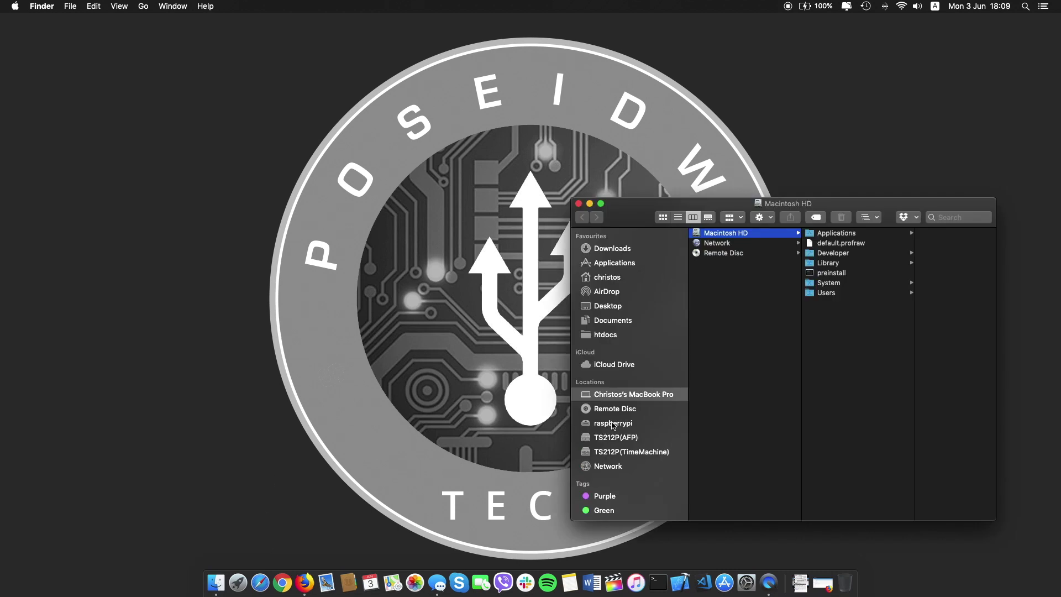
Connect to the raspberrypi server as a registered user with name and password.
{"action": "left_click", "coordinate": [613, 424]}
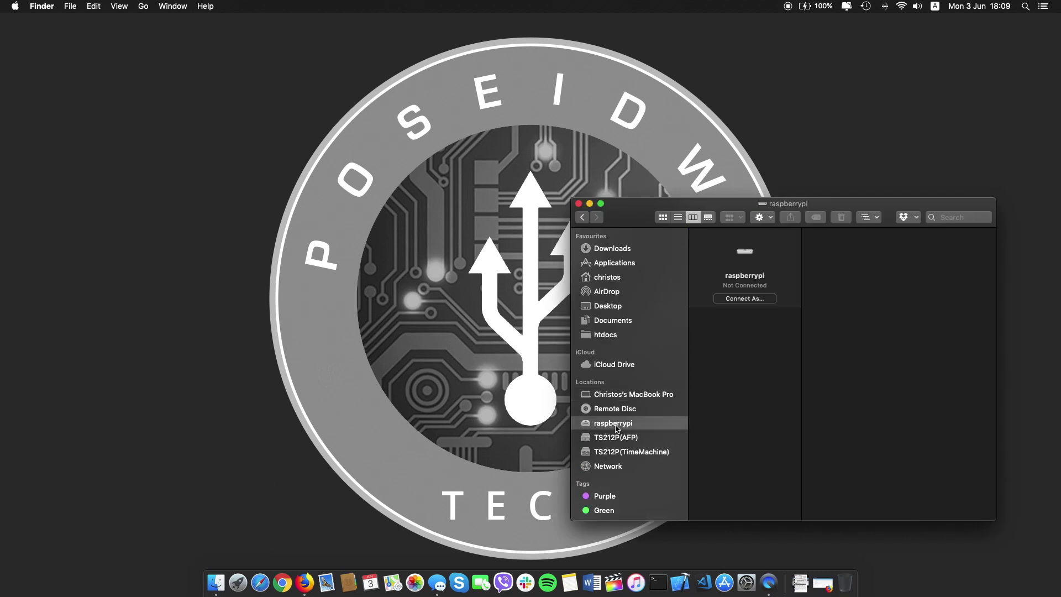
{"action": "left_click", "coordinate": [745, 298]}
{"action": "type", "text": "user"}
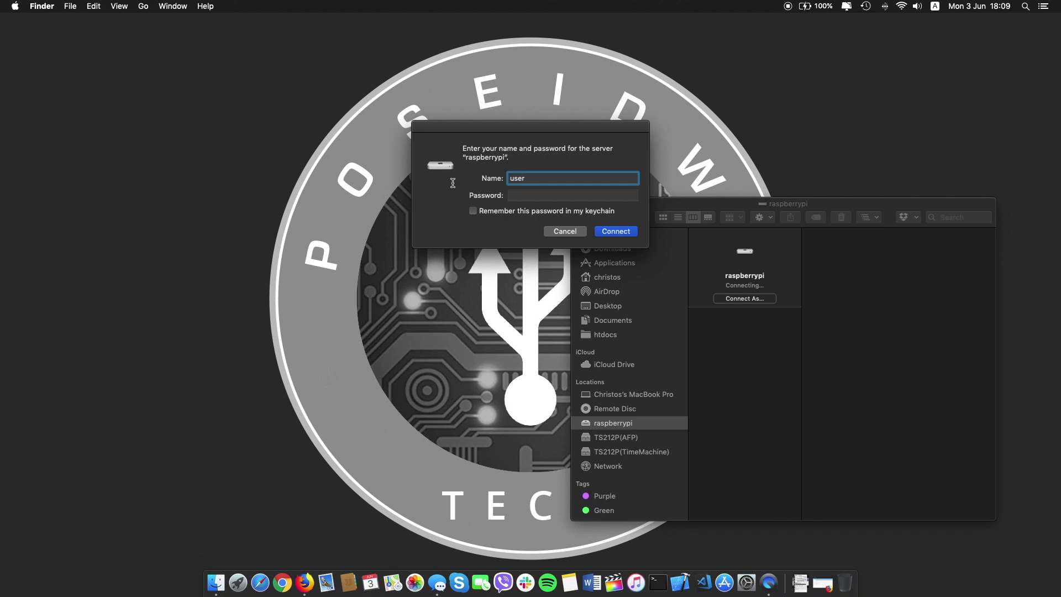
{"action": "left_click", "coordinate": [542, 196]}
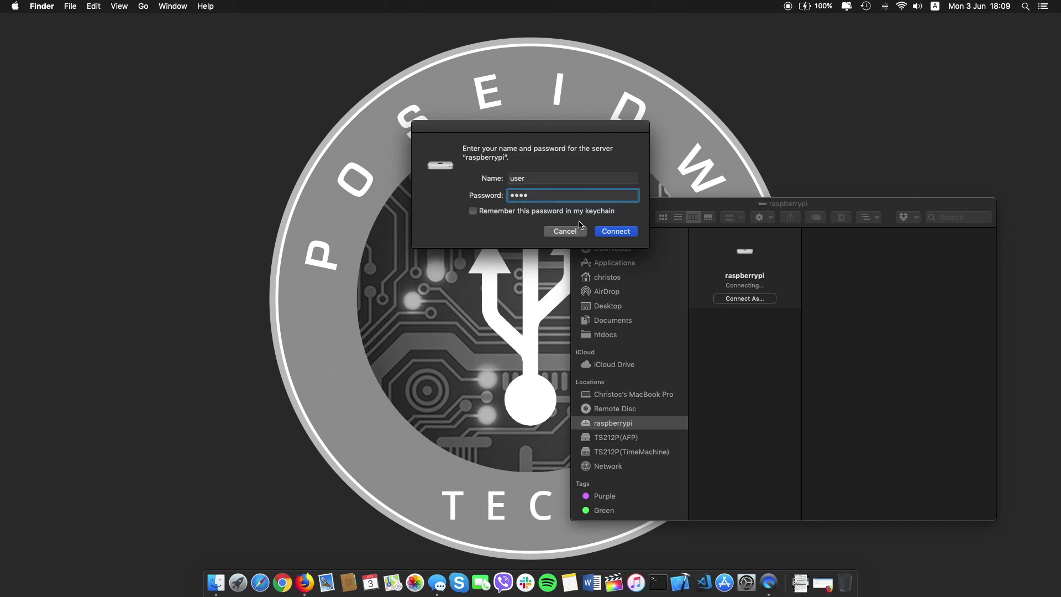
{"action": "left_click", "coordinate": [613, 232]}
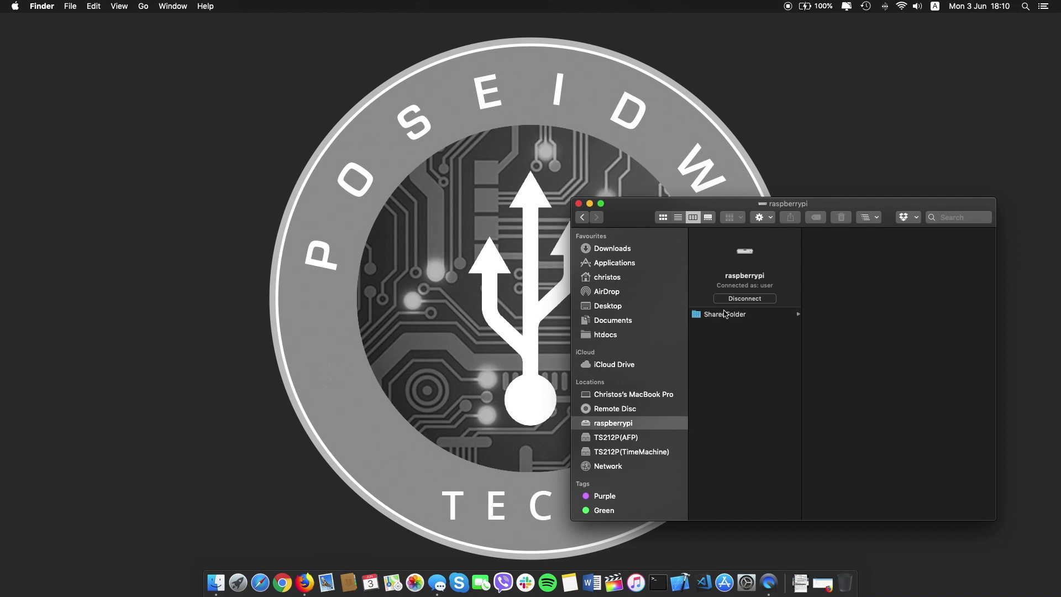
Create a folder named testFolder inside SharedFolder and close the Finder window.
{"action": "left_click", "coordinate": [725, 314]}
{"action": "right_click", "coordinate": [822, 304]}
{"action": "left_click", "coordinate": [853, 309]}
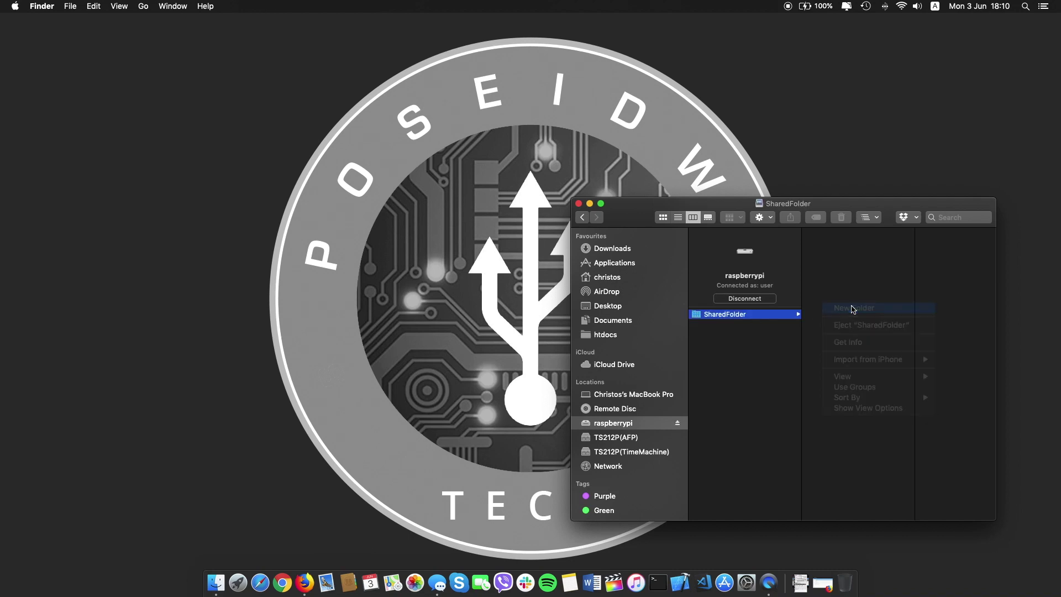
{"action": "type", "text": "testFolder"}
{"action": "key", "text": "Return"}
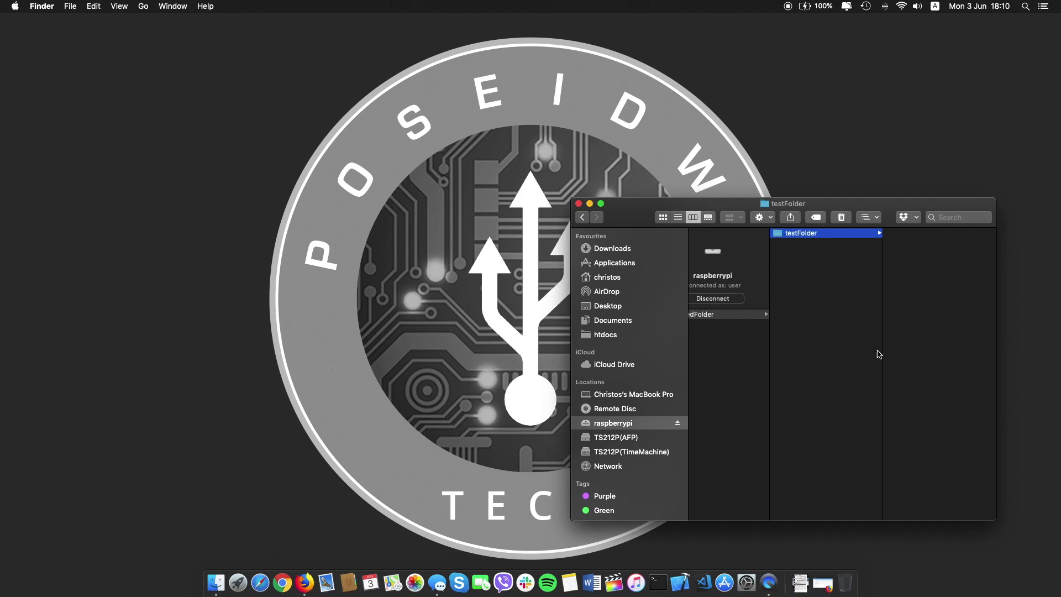
{"action": "left_click", "coordinate": [808, 330]}
{"action": "left_click_drag", "start_coordinate": [708, 209], "coordinate": [353, 136]}
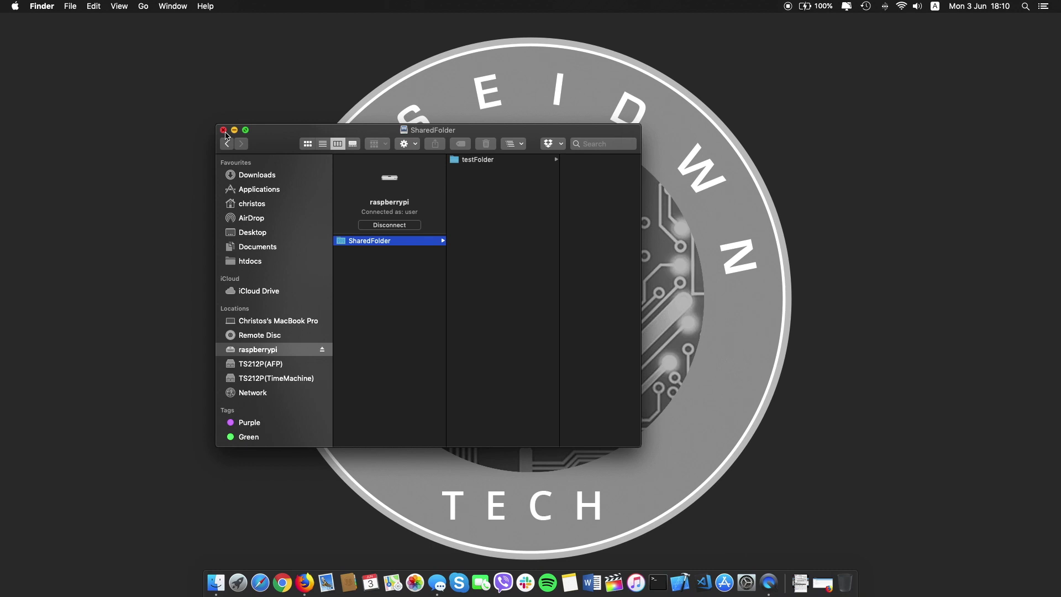
{"action": "key", "text": "super+w"}
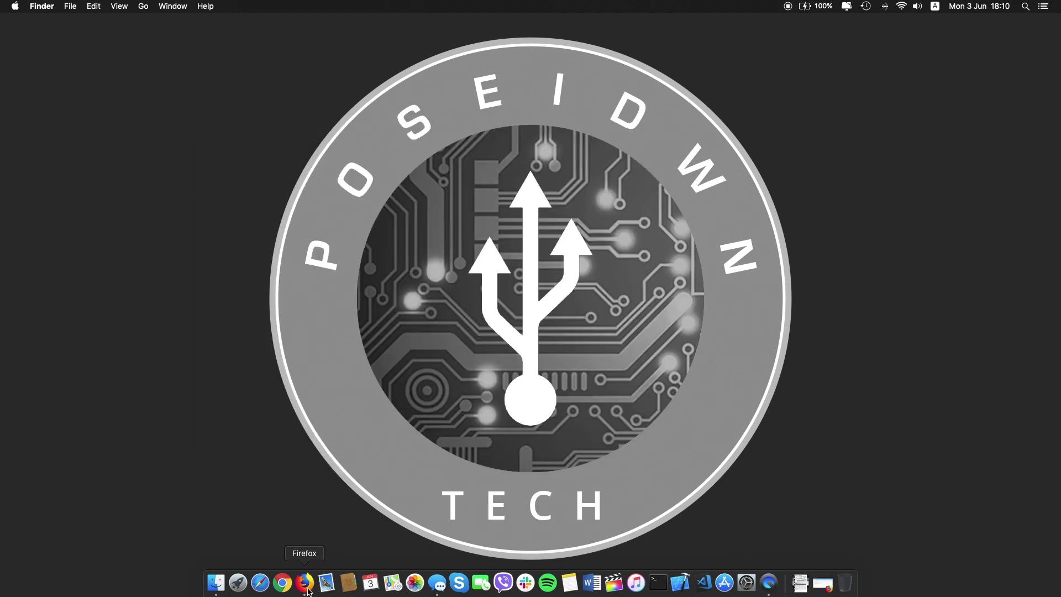
Enable Permit root login in the SSH service, save, and apply the configuration.
{"action": "left_click", "coordinate": [306, 584]}
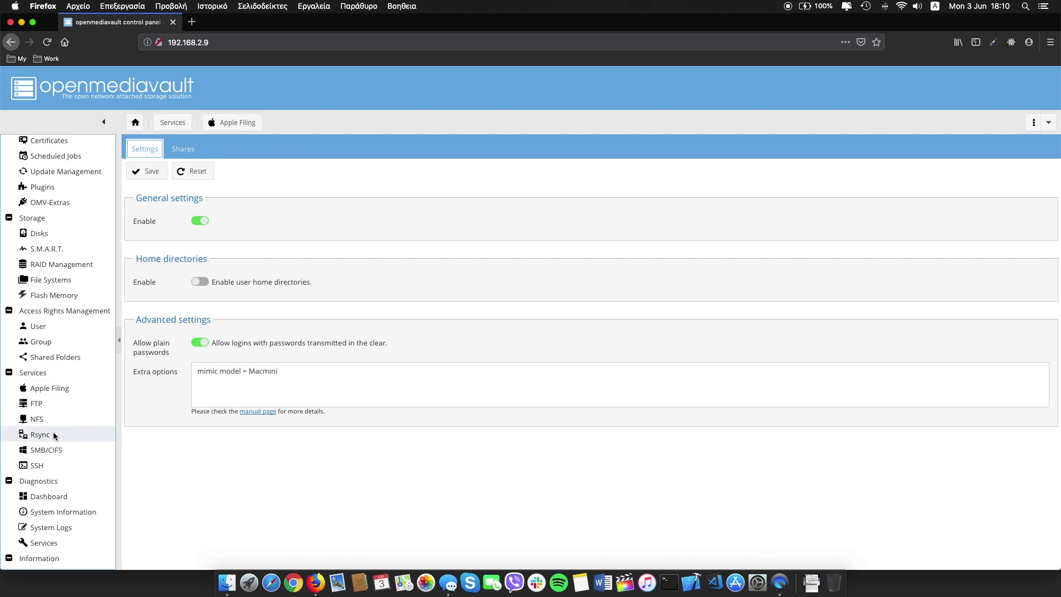
{"action": "left_click", "coordinate": [39, 466]}
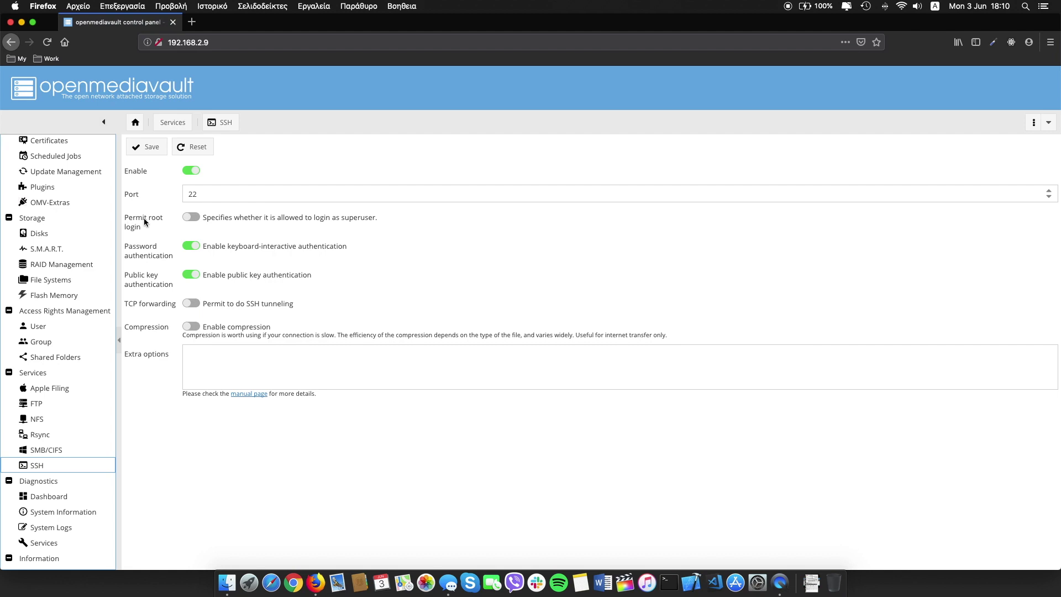
{"action": "left_click", "coordinate": [191, 217]}
{"action": "left_click", "coordinate": [157, 146]}
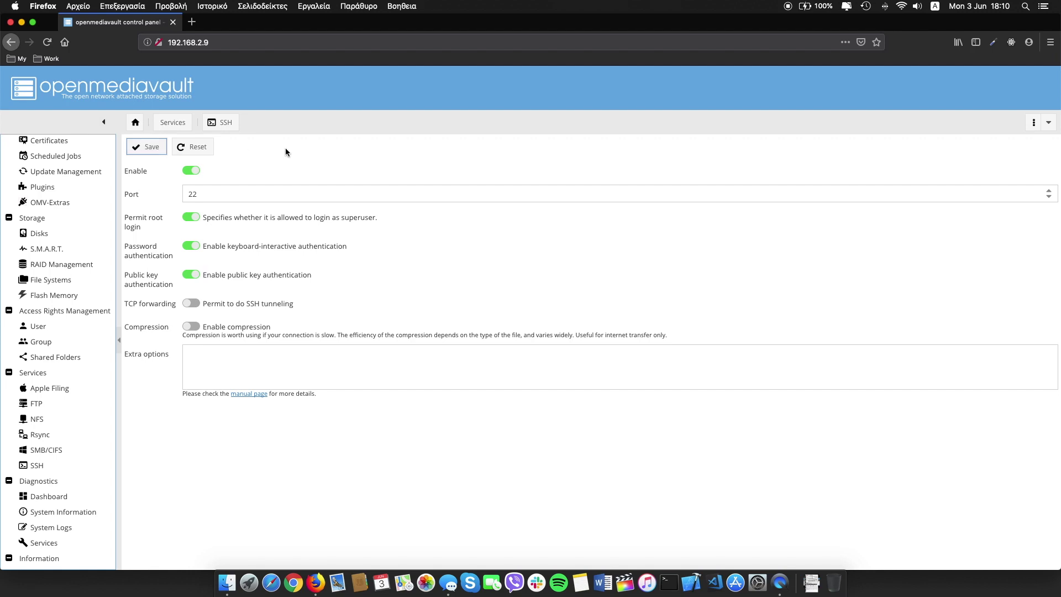
{"action": "left_click", "coordinate": [990, 151]}
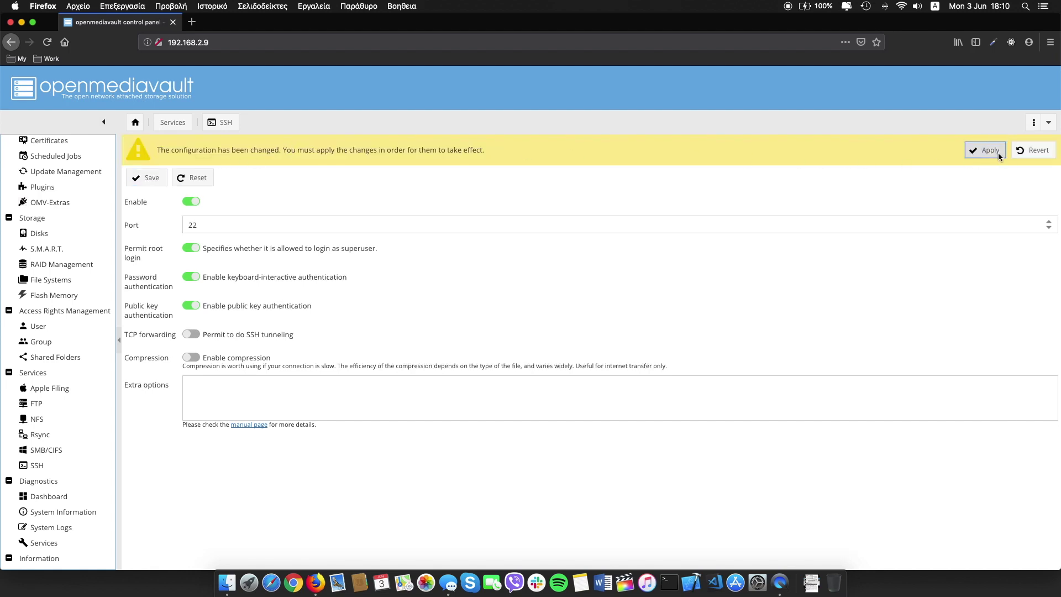
{"action": "left_click", "coordinate": [508, 347]}
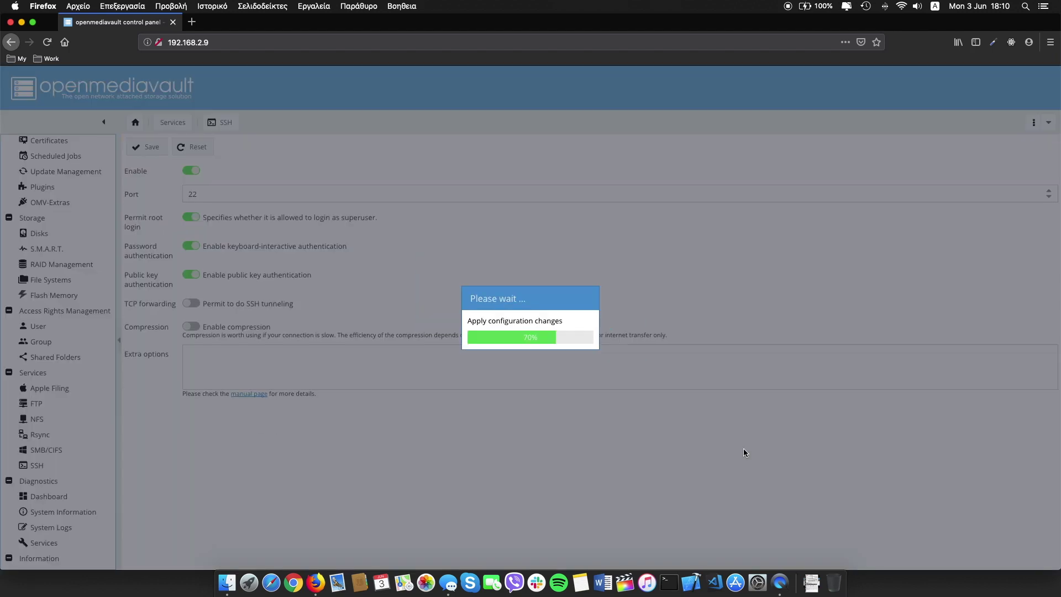
SSH into 192.168.2.9 as root and set the required new root password.
{"action": "left_click", "coordinate": [668, 582]}
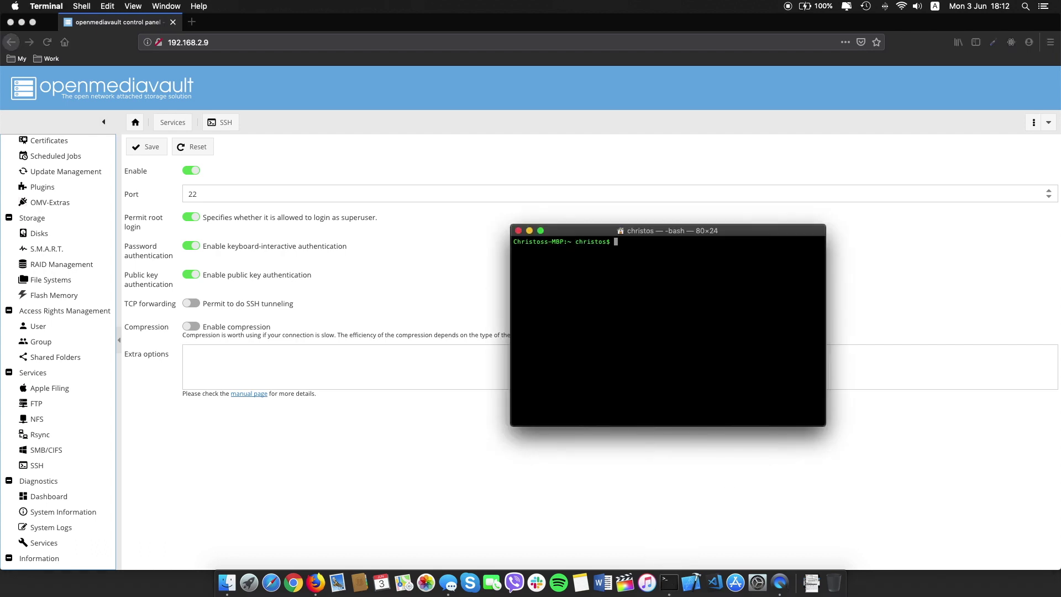
{"action": "type", "text": "ssh root@192.168.2.9"}
{"action": "key", "text": "Return"}
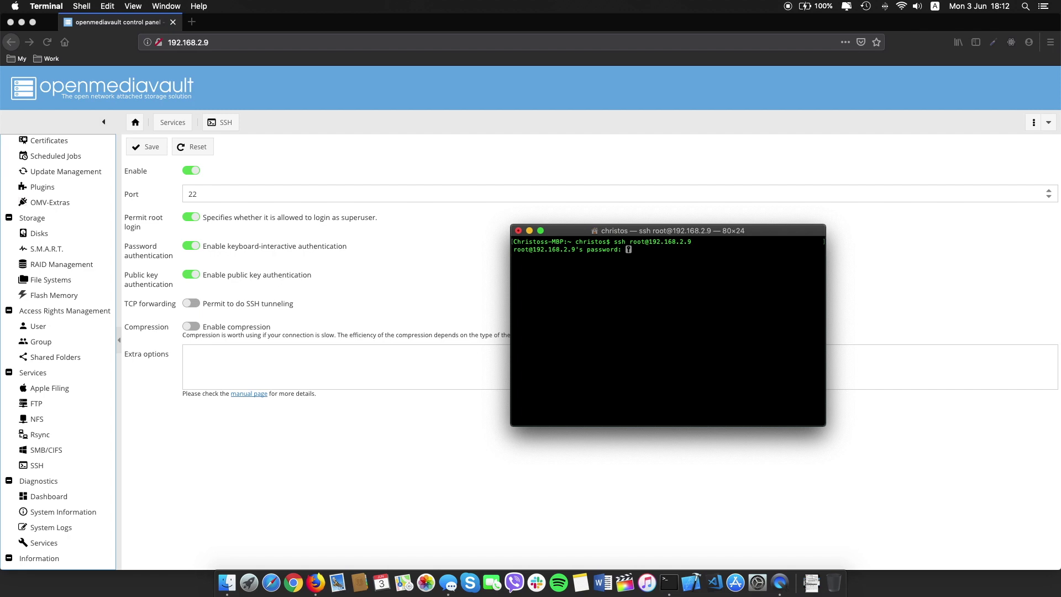
{"action": "key", "text": "Return"}
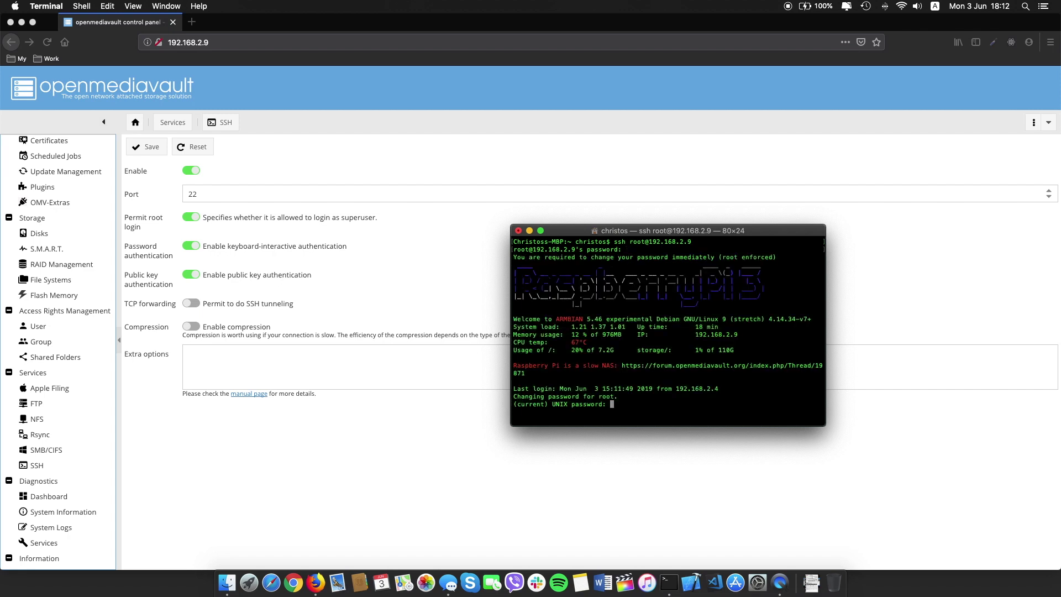
{"action": "key", "text": "Return"}
{"action": "key", "text": "Return"}
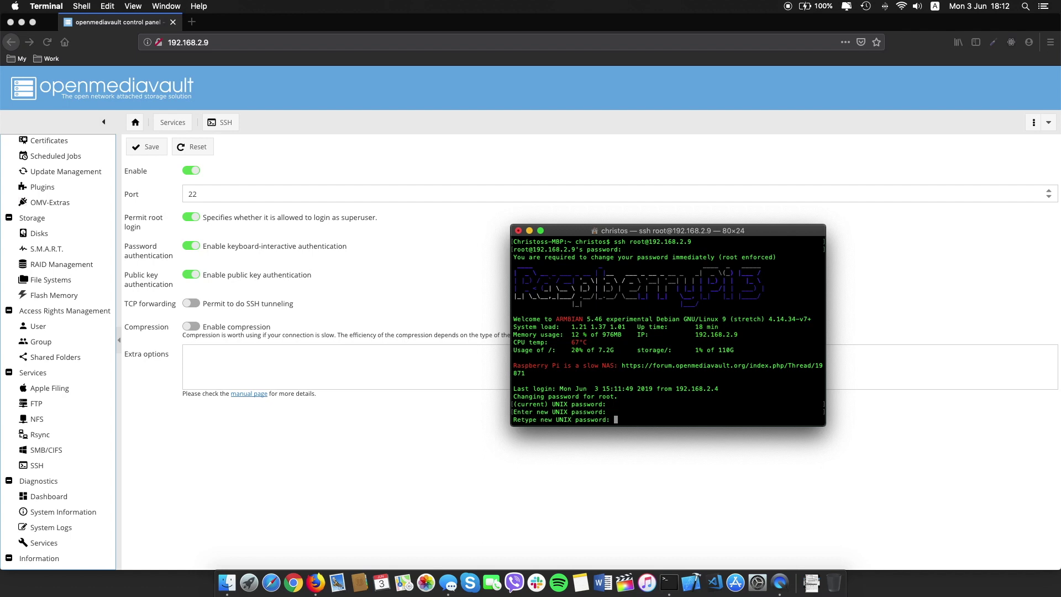
{"action": "key", "text": "Return"}
{"action": "type", "text": "pwd"}
Log out of the SSH session with exit and close Terminal.
{"action": "key", "text": "Return"}
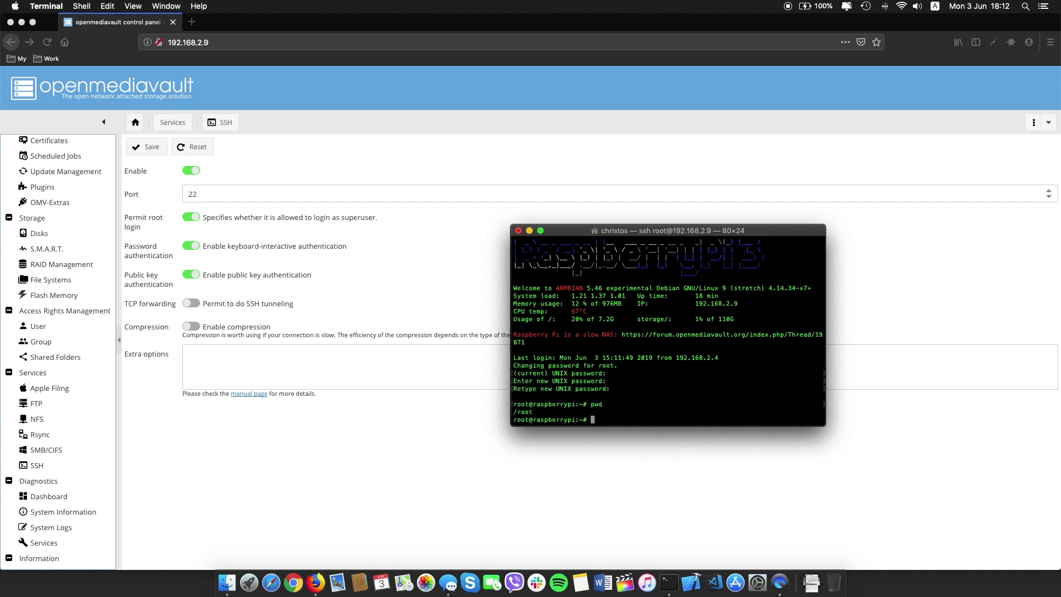
{"action": "type", "text": "exit"}
{"action": "key", "text": "Return"}
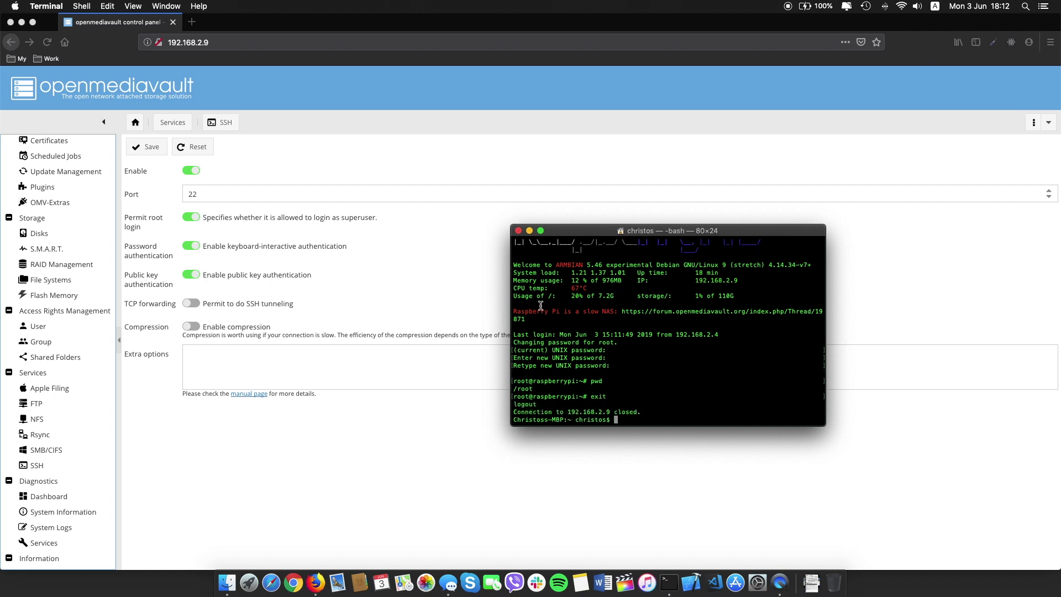
{"action": "left_click", "coordinate": [519, 230]}
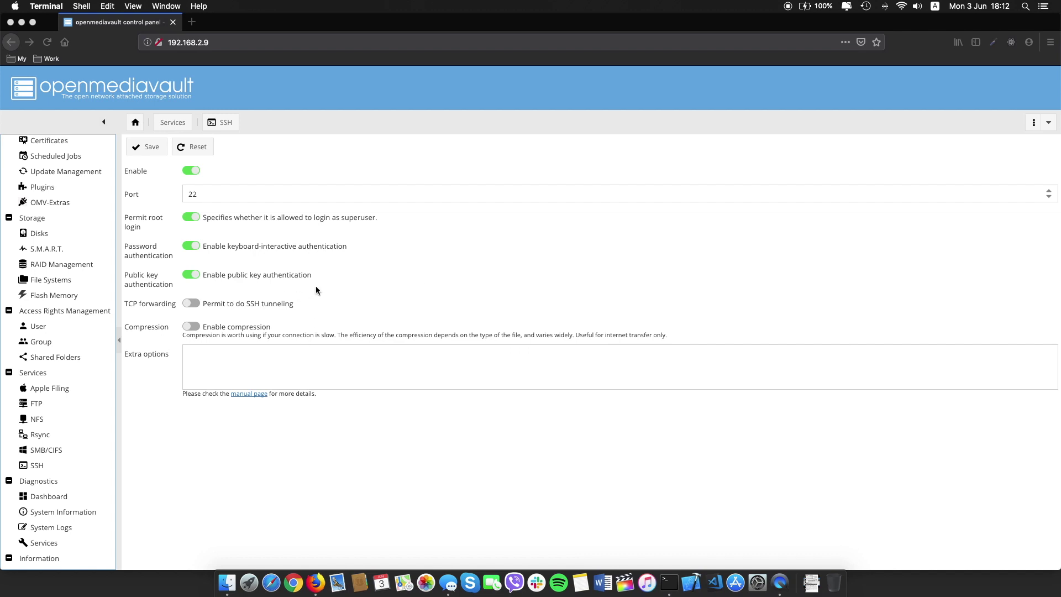
Install the openmediavault-shellinabox plugin from System > Plugins and reload the page.
{"action": "scroll", "coordinate": [99, 285], "scroll_direction": "up", "scroll_amount": 4}
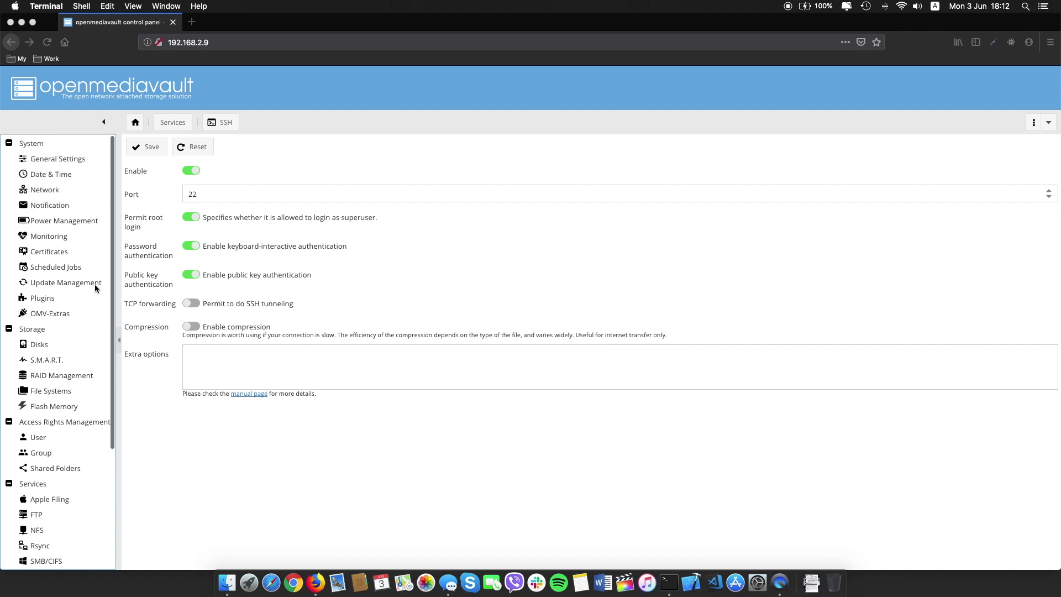
{"action": "left_click", "coordinate": [40, 301]}
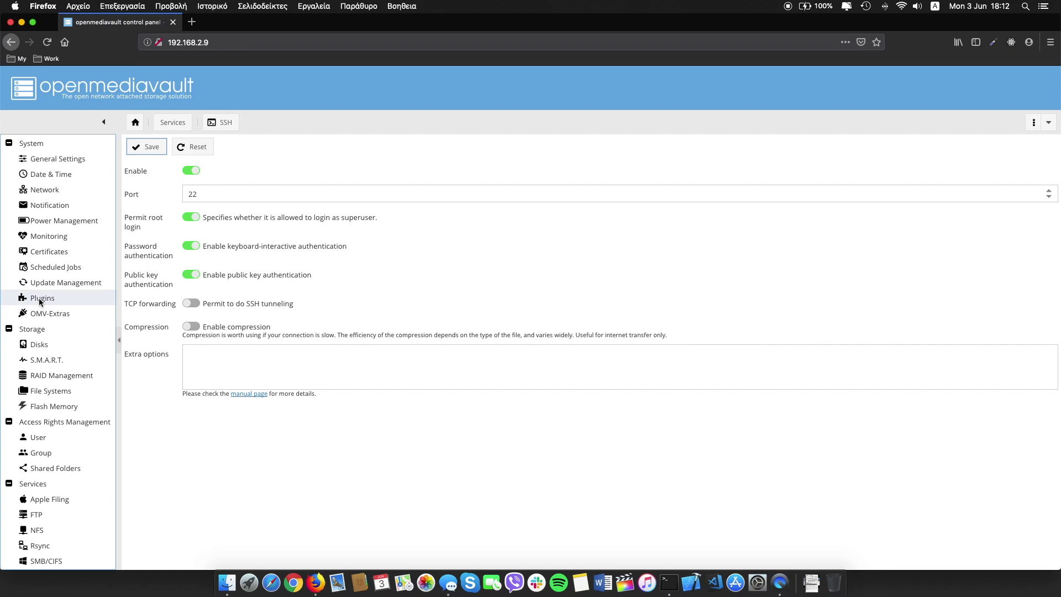
{"action": "left_click", "coordinate": [49, 300]}
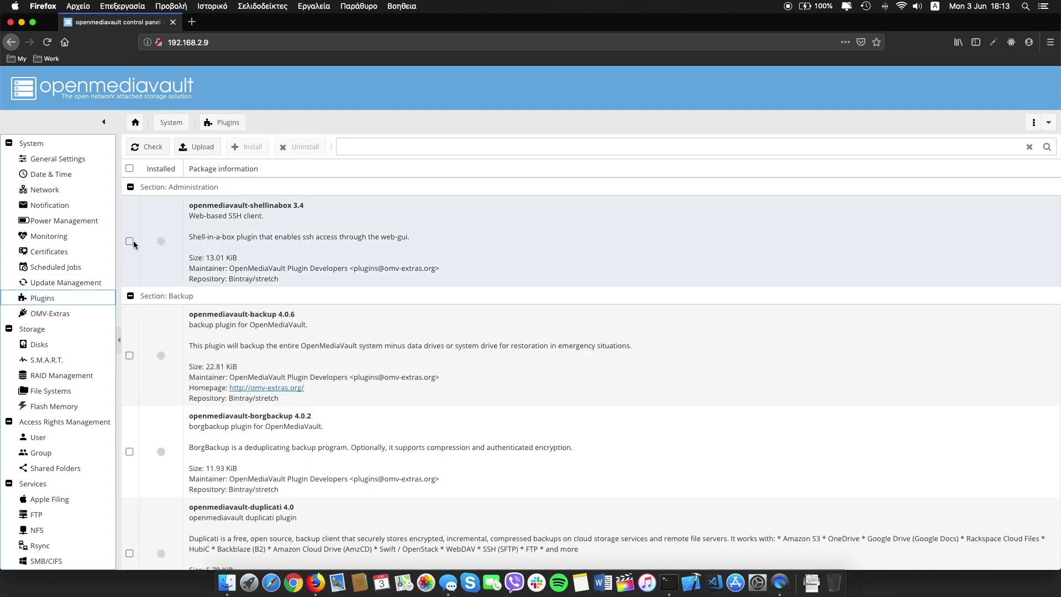
{"action": "left_click", "coordinate": [130, 241]}
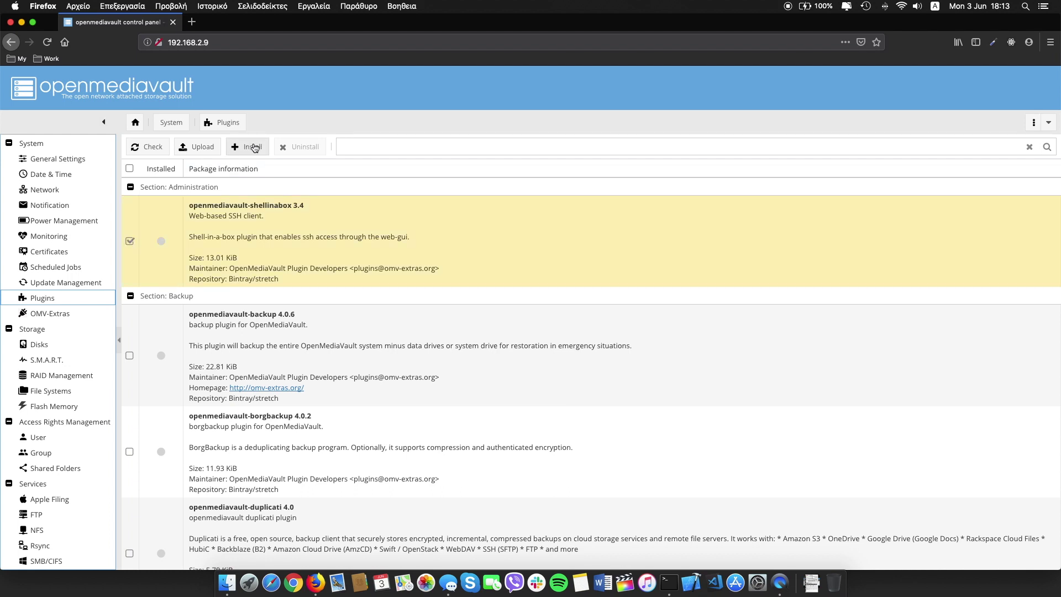
{"action": "left_click", "coordinate": [250, 147]}
{"action": "left_click", "coordinate": [516, 348]}
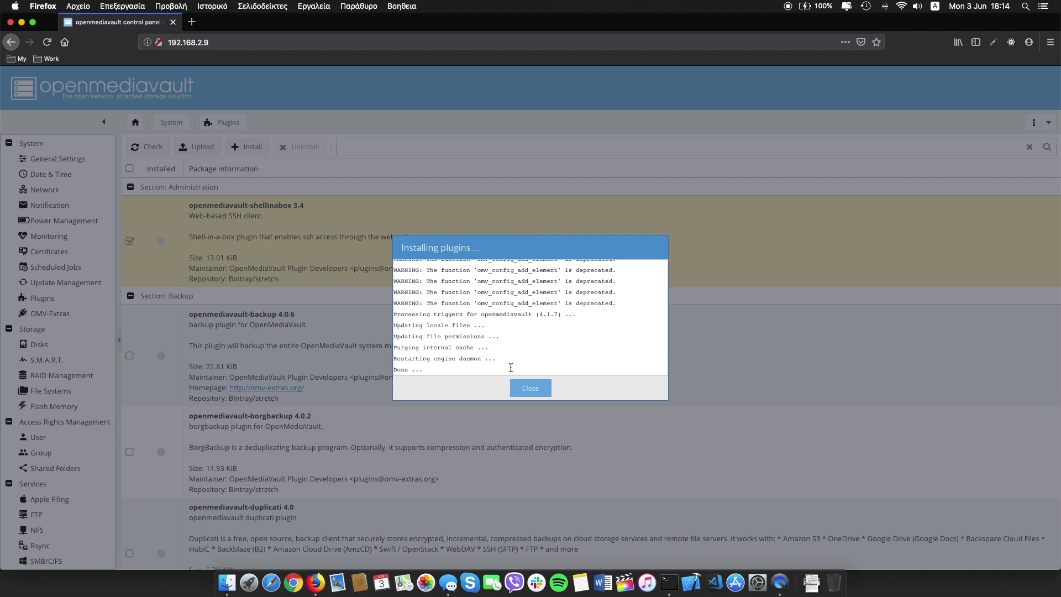
{"action": "left_click", "coordinate": [531, 388]}
{"action": "left_click", "coordinate": [534, 345]}
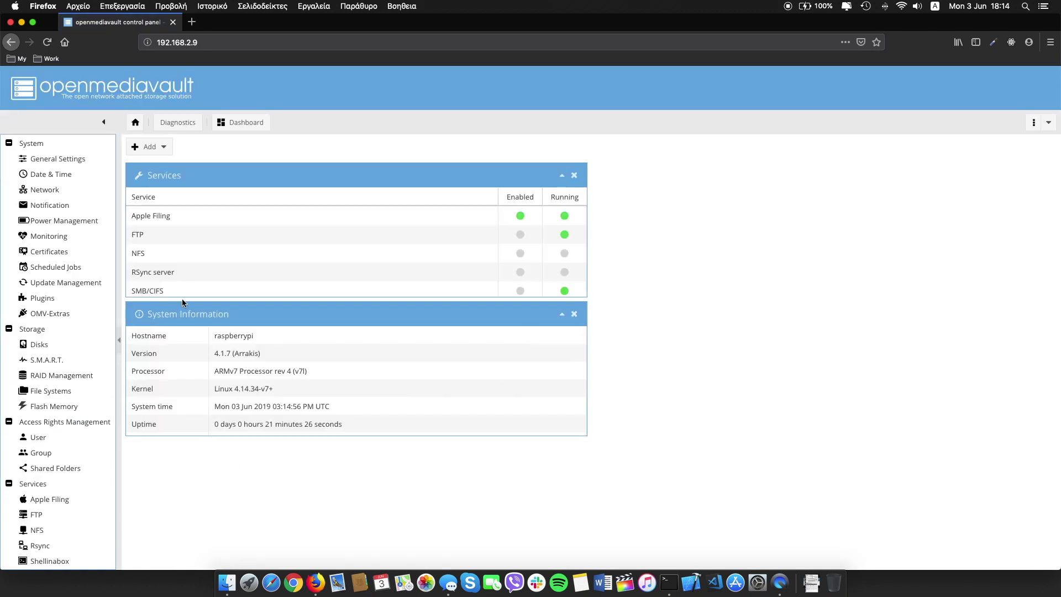
Enable and save Shellinabox, apply changes, and open its web client in a new tab.
{"action": "scroll", "coordinate": [97, 361], "scroll_direction": "down", "scroll_amount": 5}
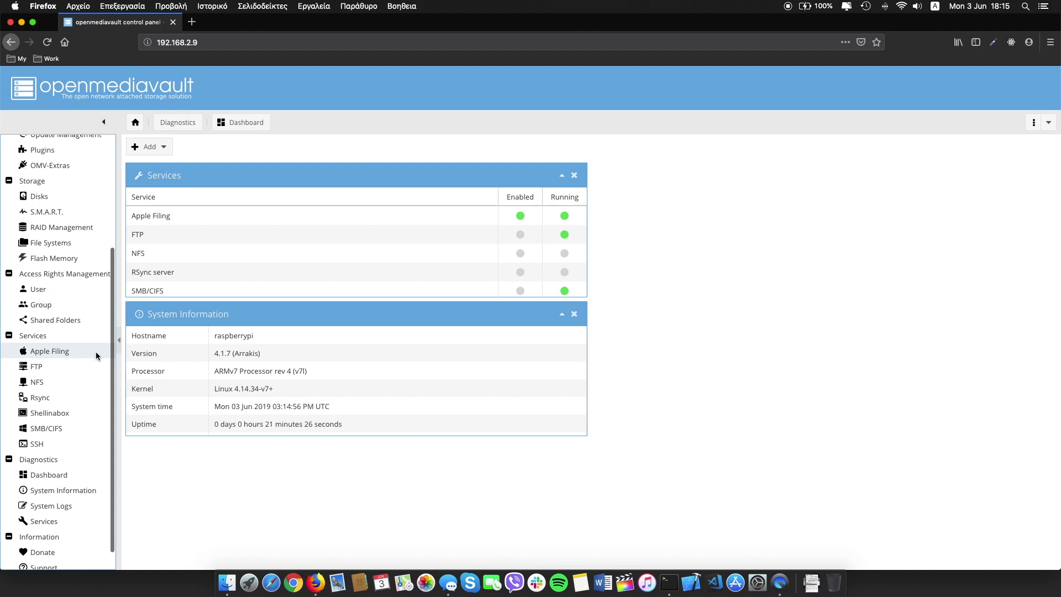
{"action": "left_click", "coordinate": [40, 412]}
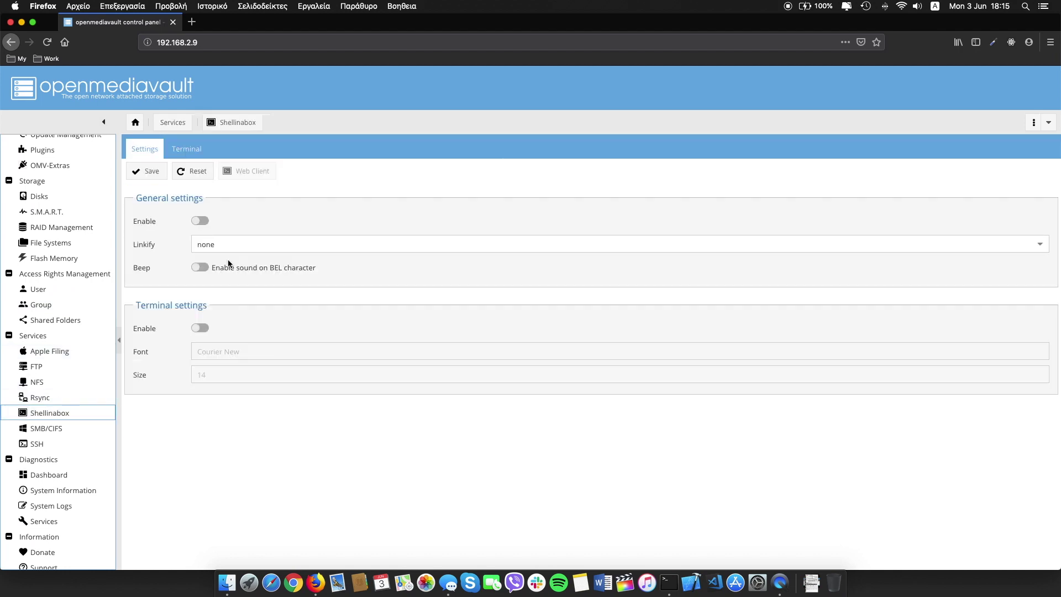
{"action": "left_click", "coordinate": [198, 222]}
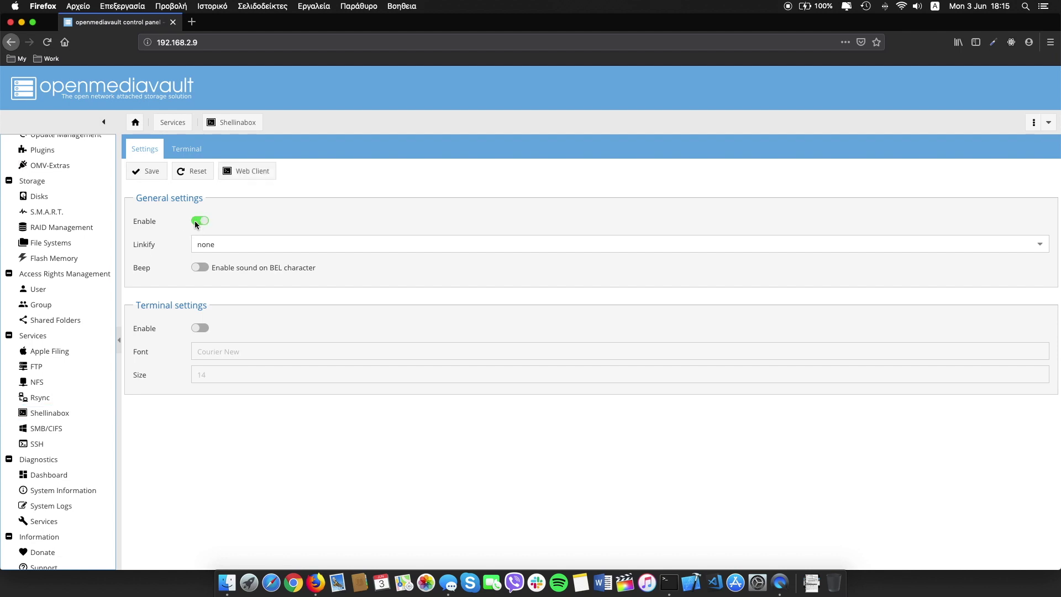
{"action": "left_click", "coordinate": [143, 172]}
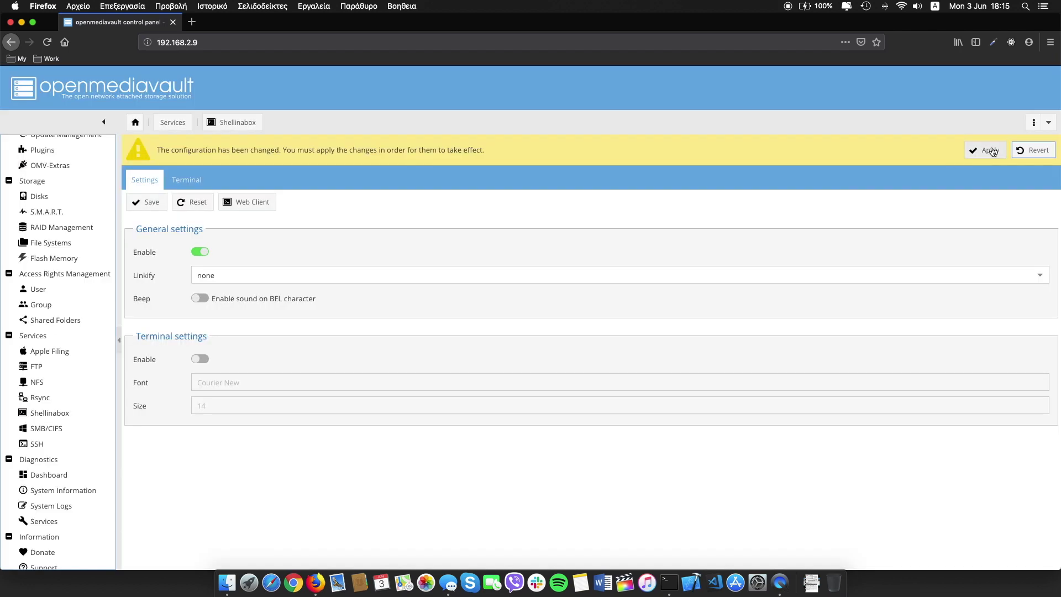
{"action": "left_click", "coordinate": [989, 150]}
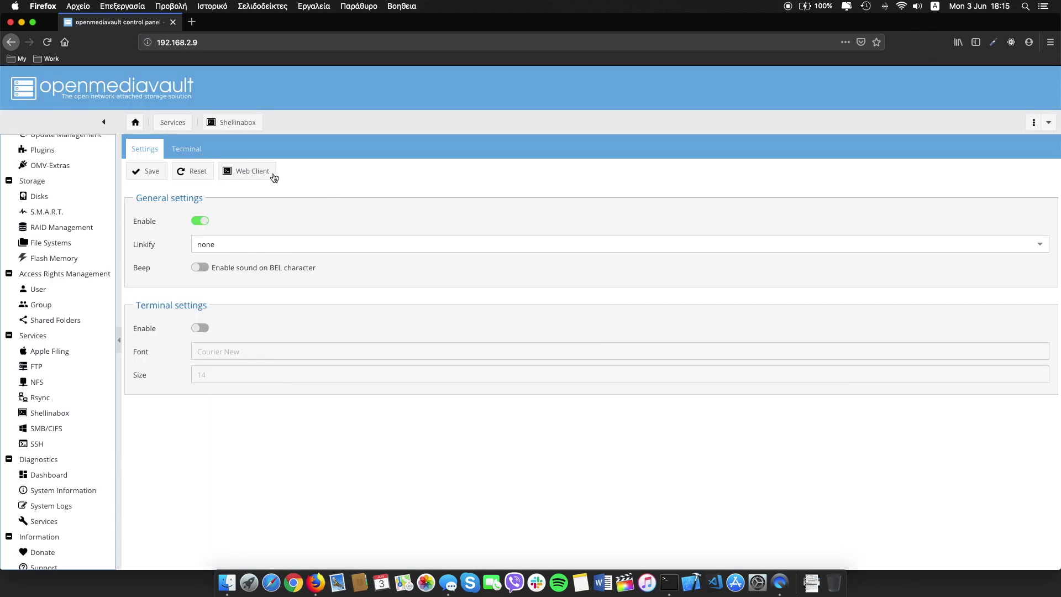
{"action": "left_click", "coordinate": [275, 173]}
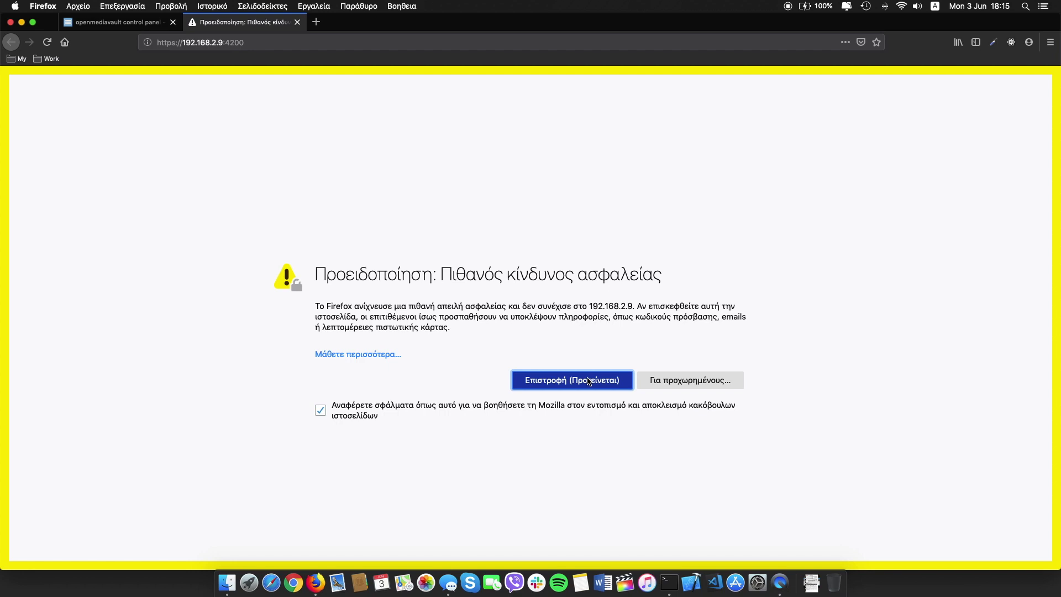
Accept the certificate risk and sign in to Shell In A Box as root.
{"action": "left_click", "coordinate": [704, 387]}
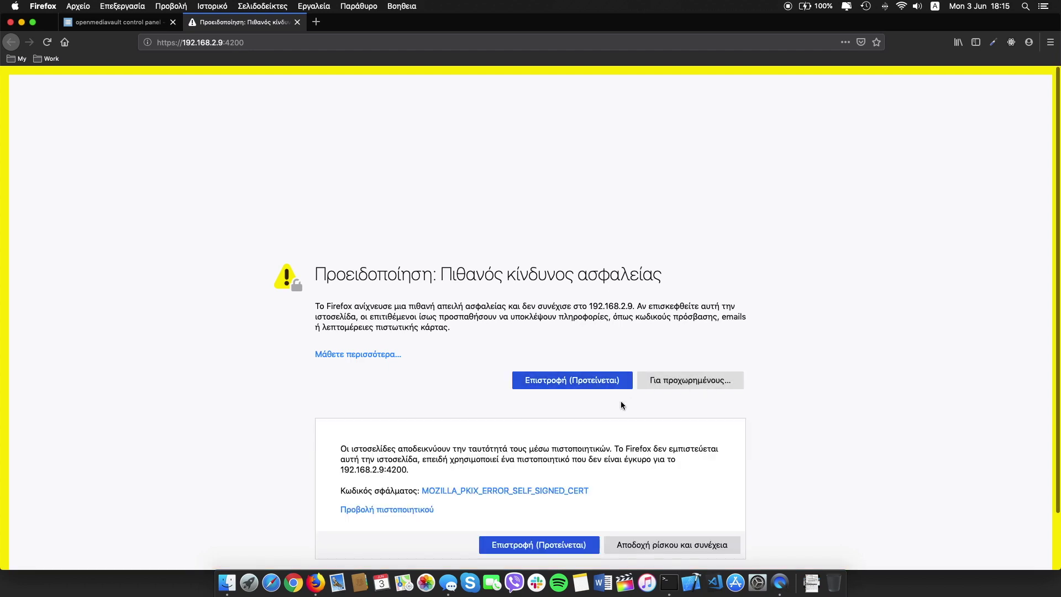
{"action": "scroll", "coordinate": [624, 406], "scroll_direction": "down", "scroll_amount": 2}
{"action": "left_click", "coordinate": [653, 479]}
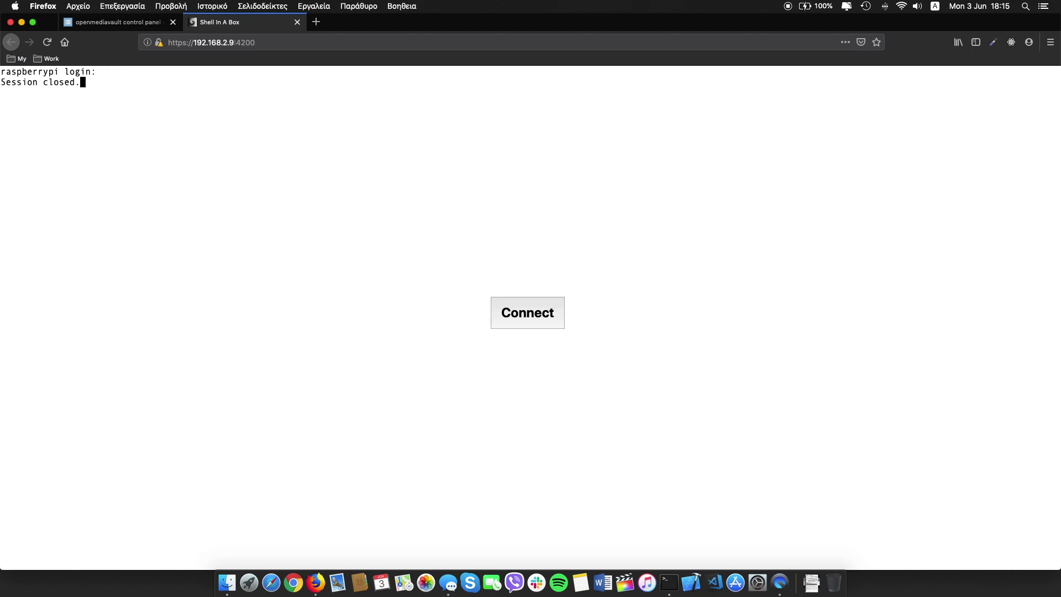
{"action": "left_click", "coordinate": [526, 329]}
{"action": "type", "text": "root"}
{"action": "key", "text": "Return"}
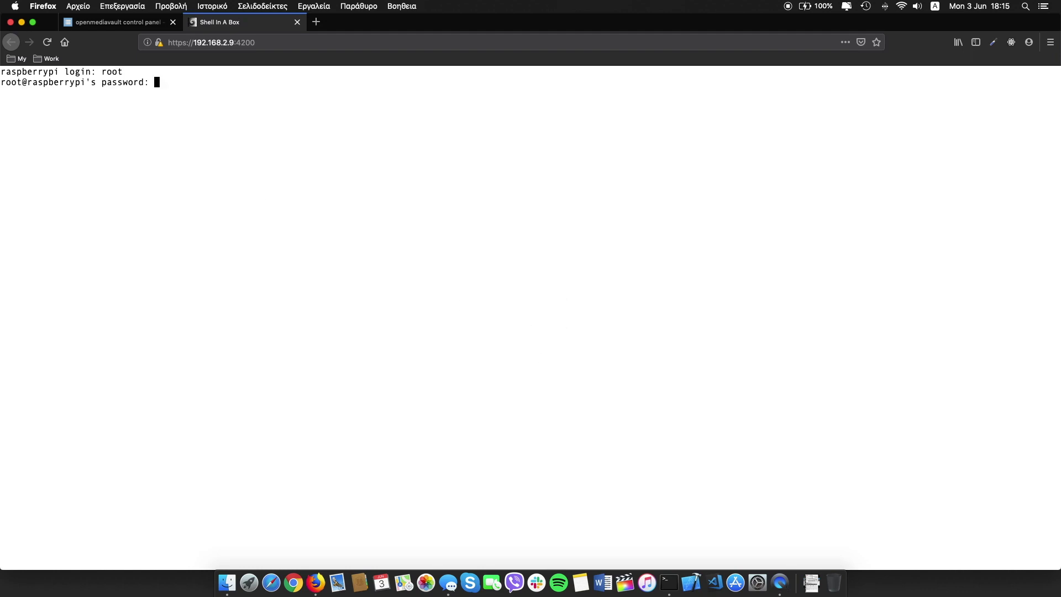
{"action": "key", "text": "Return"}
Log out with exit, close the tab, and start adding a new shared folder.
{"action": "type", "text": "exit"}
{"action": "key", "text": "Return"}
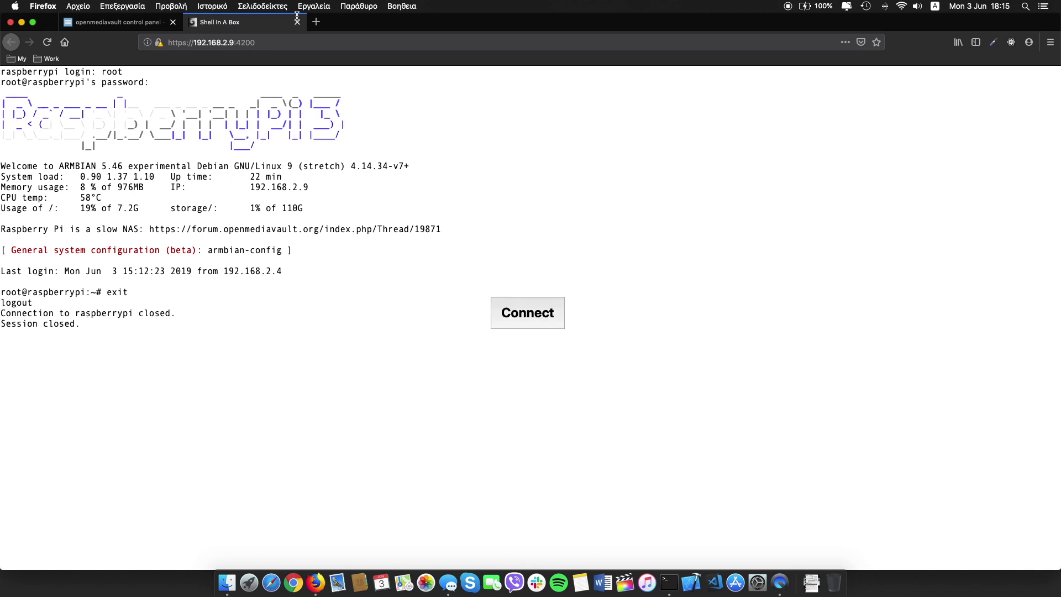
{"action": "left_click", "coordinate": [297, 22]}
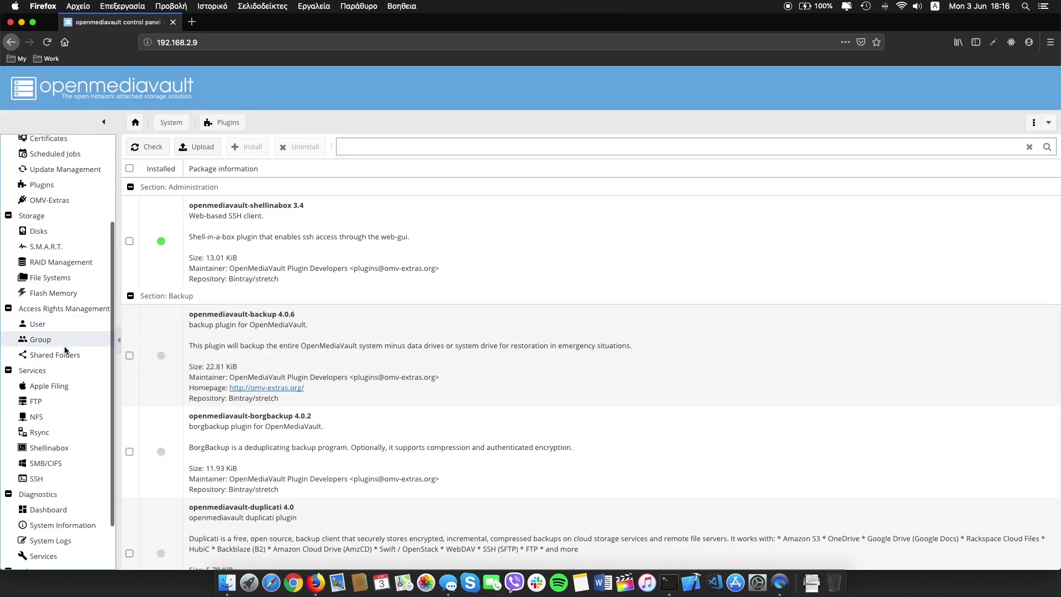
{"action": "left_click", "coordinate": [66, 354]}
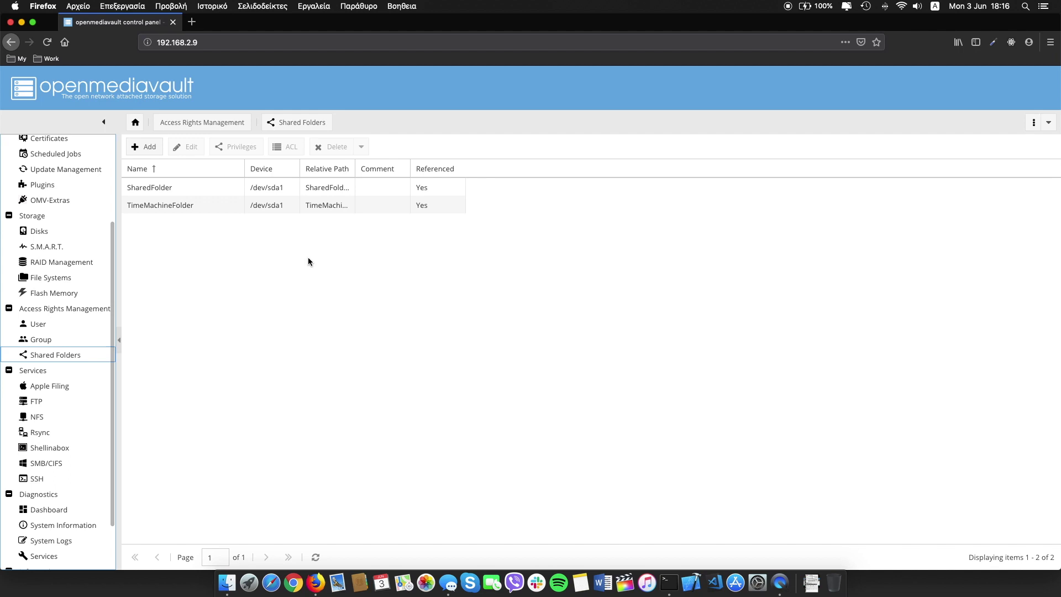
{"action": "left_click", "coordinate": [146, 147]}
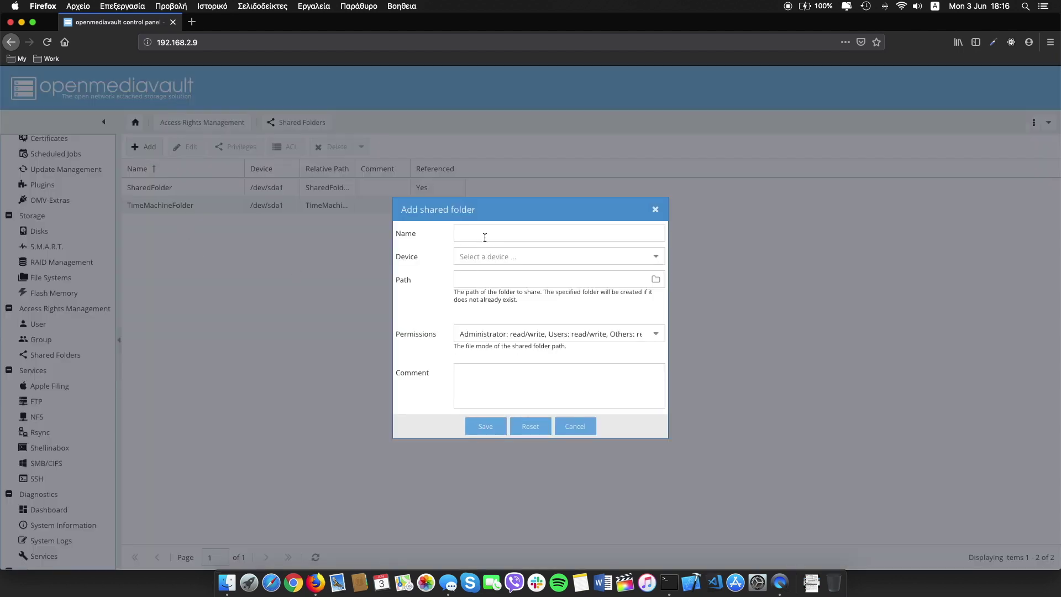